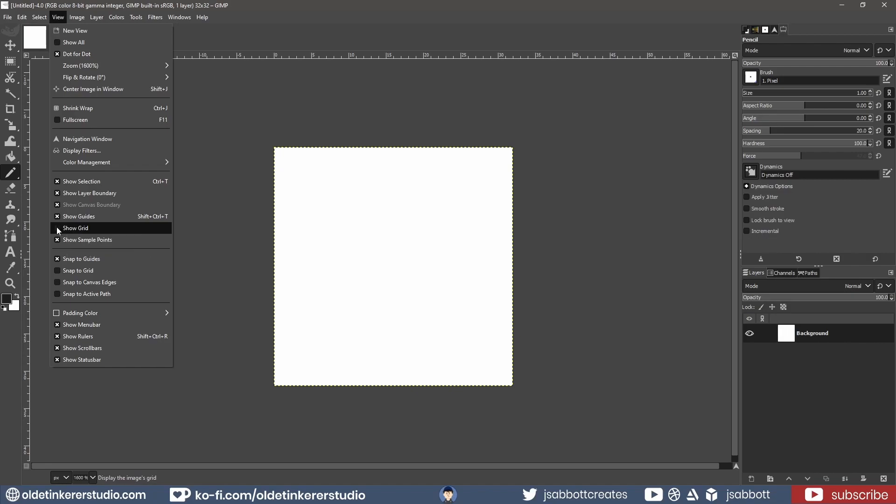
Show the image grid and set its horizontal and vertical spacing to 1.00 pixel
left_click(76, 19)
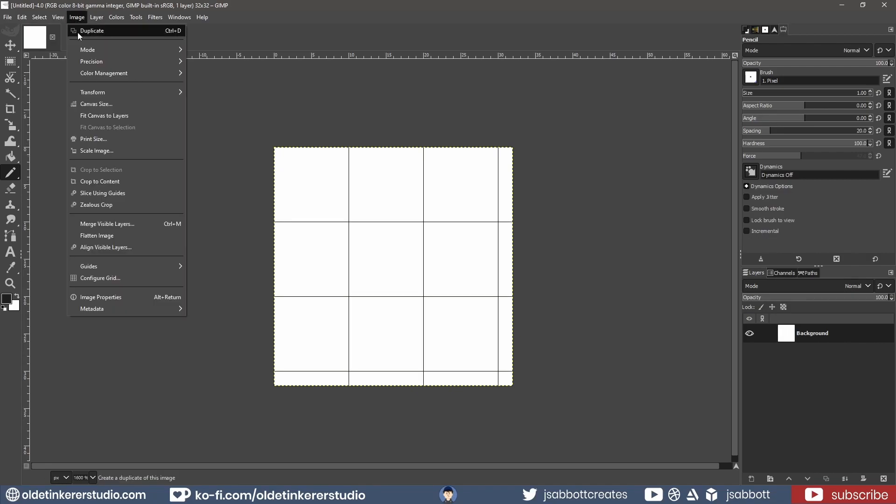
left_click(111, 278)
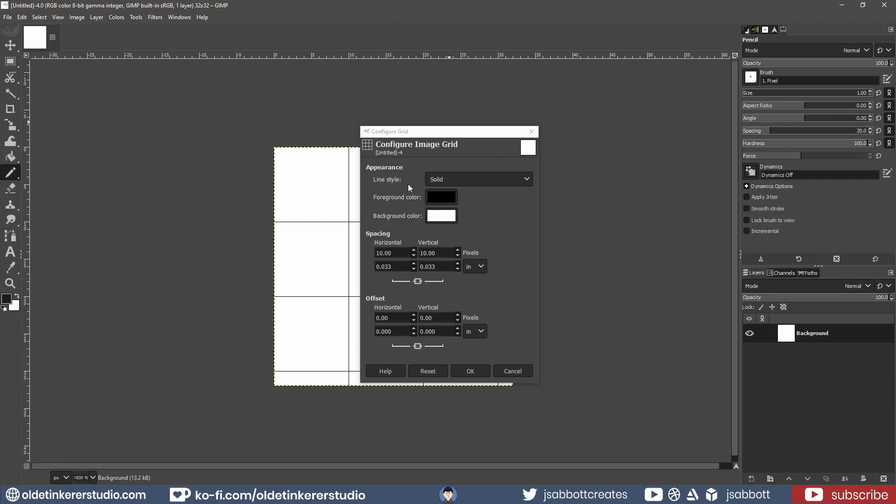
left_click_drag(400, 254, 367, 254)
key("Tab")
type("1.00")
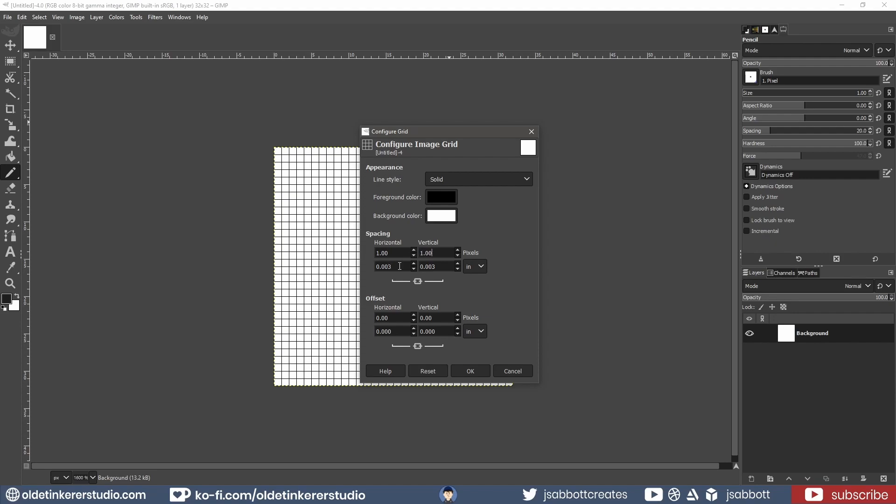
left_click(478, 369)
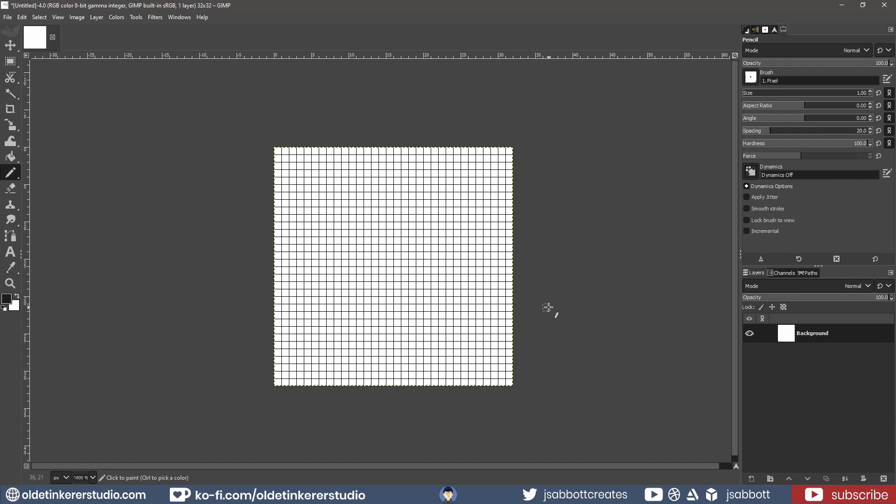
Add a new layer named ground above the background and turn on the link for the Background layer
left_click(751, 478)
type("ground")
key("Return")
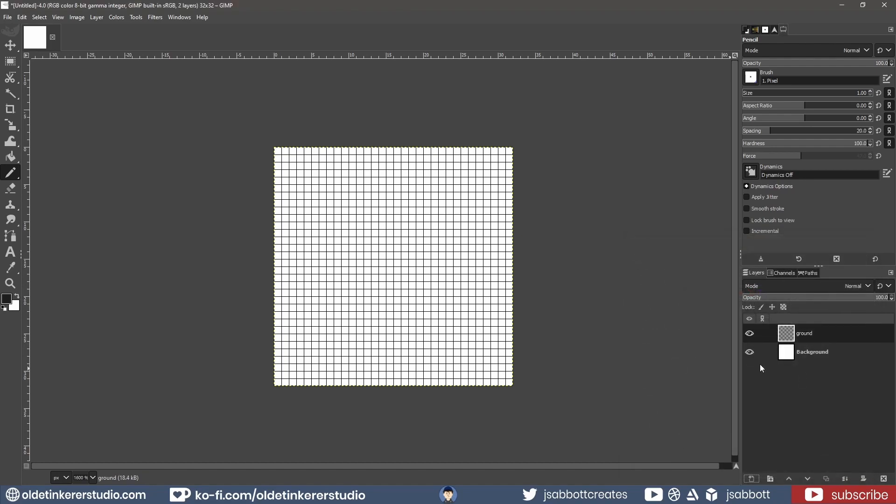
left_click(762, 352)
Set the foreground colour to the olive green 5d6c1d
left_click(6, 300)
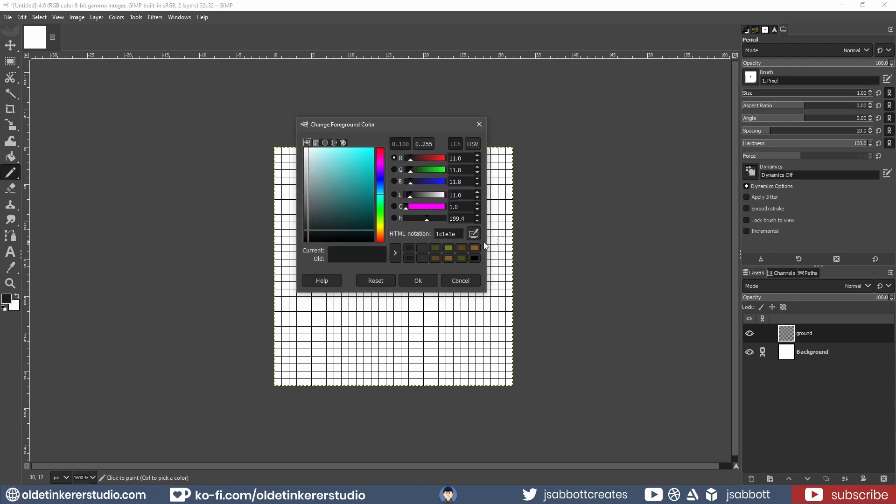
left_click_drag(461, 233, 410, 238)
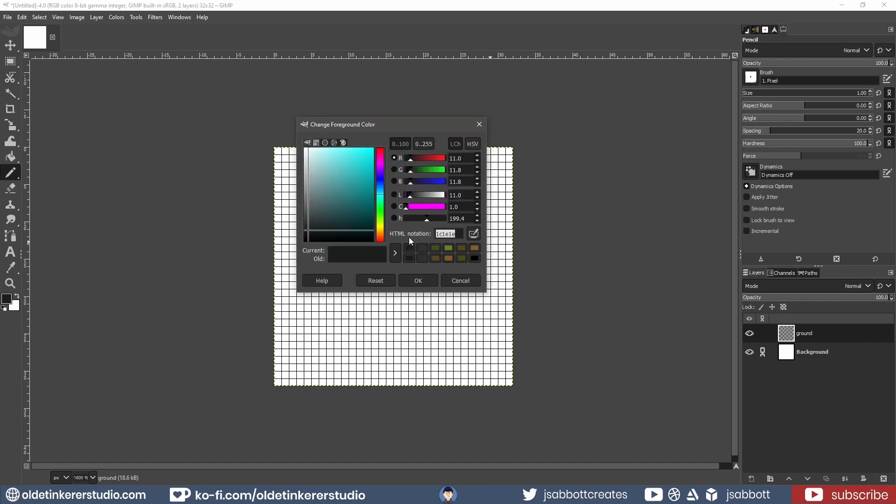
type("5d6c1d")
key("Return")
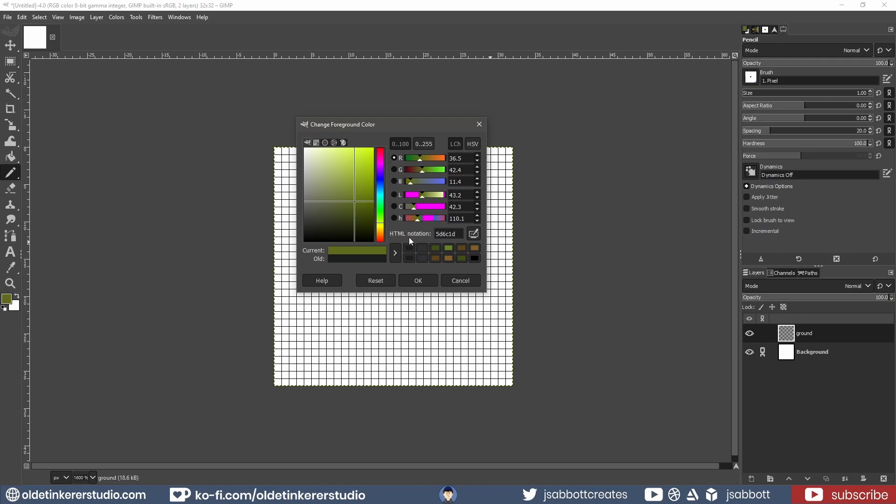
left_click(417, 282)
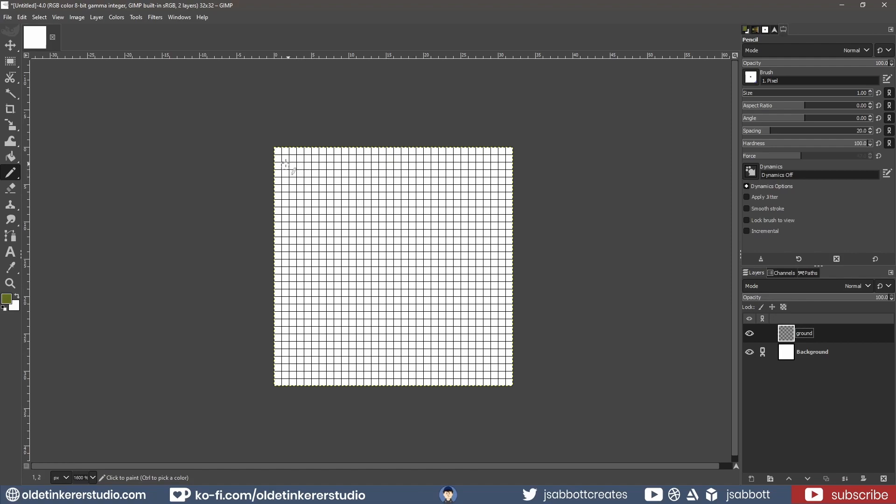
Paint a solid green grass band across the upper third of the canvas with an uneven, stepped lower edge
left_click(277, 151)
mouse_move(278, 151)
left_mouse_down()
mouse_move(509, 150)
mouse_move(502, 219)
mouse_move(509, 219)
mouse_move(505, 207)
mouse_move(497, 226)
mouse_move(478, 226)
mouse_move(465, 210)
mouse_move(394, 219)
mouse_move(332, 198)
mouse_move(292, 217)
mouse_move(278, 193)
left_mouse_up()
mouse_move(278, 159)
left_mouse_down()
mouse_move(500, 165)
mouse_move(488, 173)
mouse_move(289, 181)
mouse_move(312, 197)
mouse_move(282, 209)
mouse_move(500, 188)
mouse_move(375, 197)
mouse_move(485, 218)
left_mouse_up()
mouse_move(410, 225)
left_mouse_down()
mouse_move(419, 233)
mouse_move(397, 241)
left_mouse_up()
left_click_drag(330, 226, 315, 231)
left_click_drag(504, 239, 494, 219)
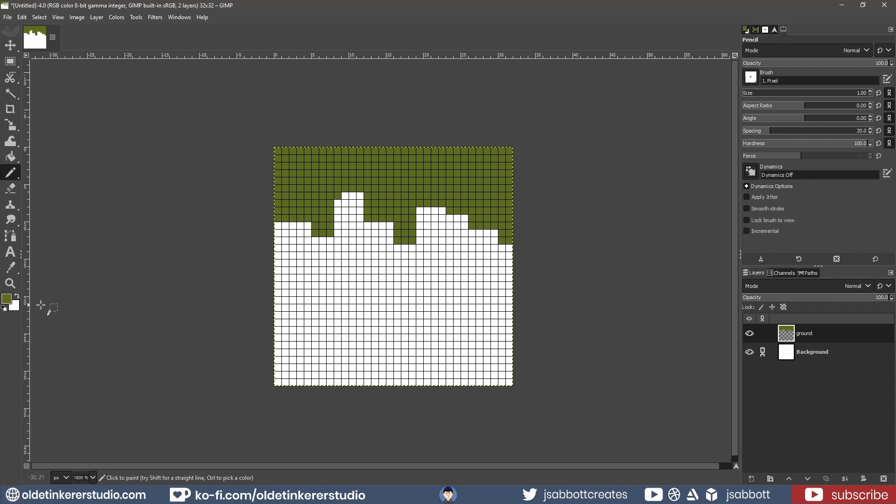
Darken the foreground green to 455017
left_click(6, 300)
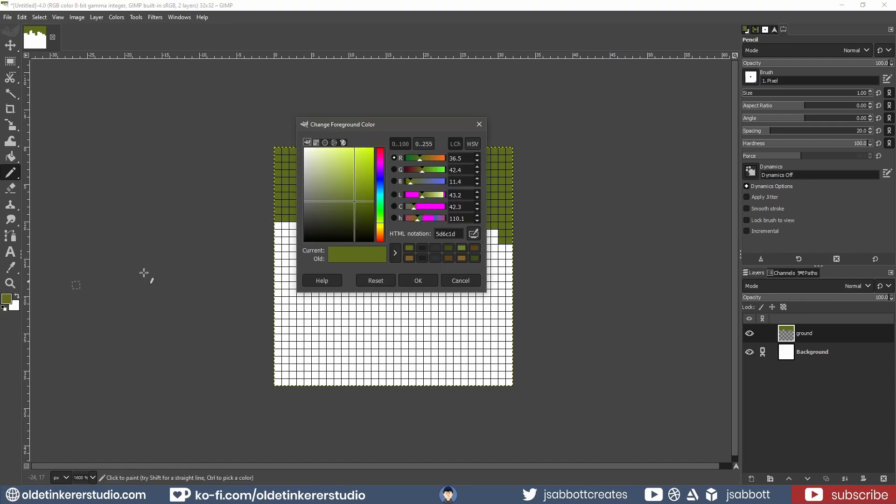
left_click_drag(459, 234, 432, 234)
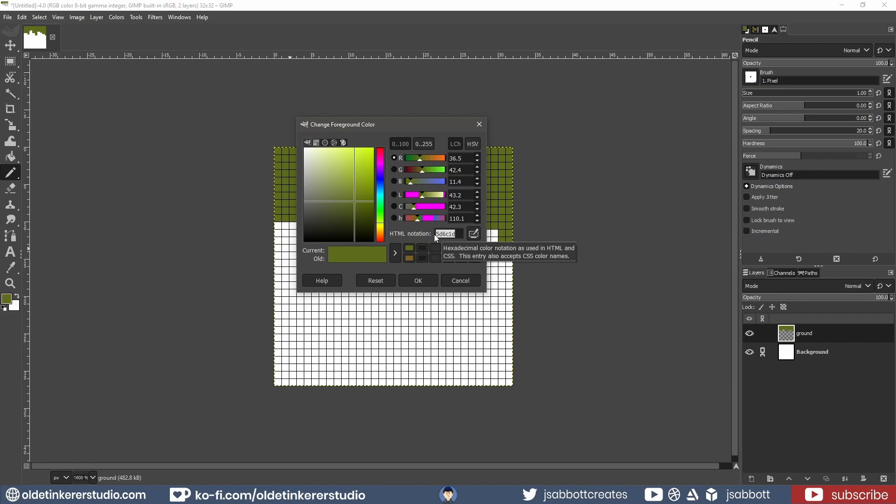
left_click_drag(354, 200, 353, 212)
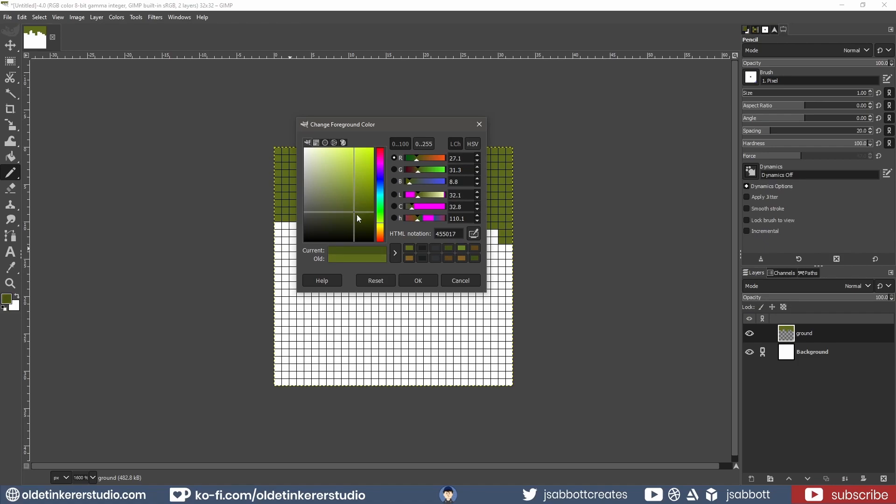
left_click(419, 280)
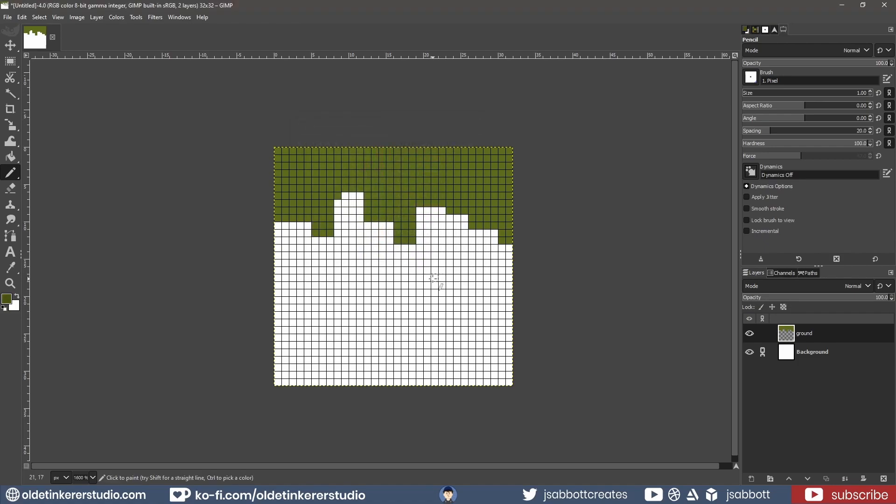
Scatter single dark green pixels and small clusters over the grass band
left_click_drag(285, 159, 307, 196)
left_click(337, 166)
left_click_drag(374, 159, 375, 166)
left_click(383, 195)
left_click_drag(404, 210, 405, 233)
left_click(415, 162)
left_click_drag(442, 166, 457, 173)
left_click(464, 188)
left_click(486, 173)
left_click(472, 158)
left_click_drag(486, 203, 502, 210)
left_click(427, 195)
left_click(480, 188)
left_click(501, 158)
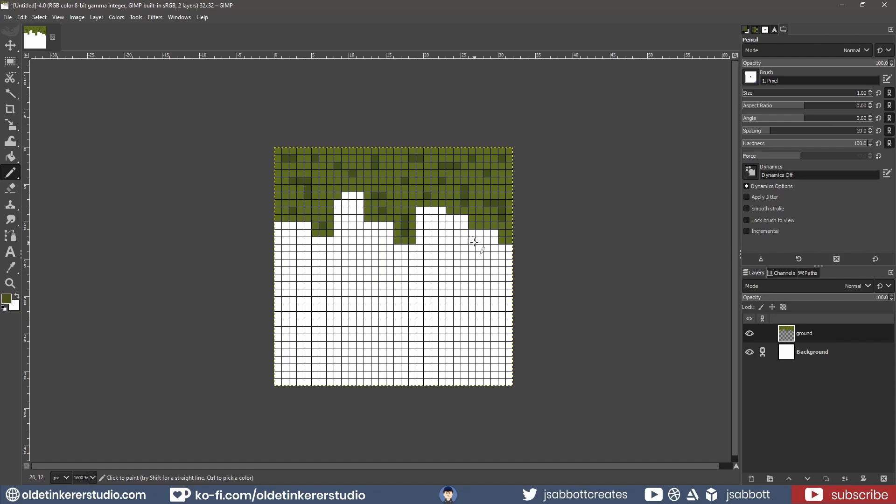
Set the foreground colour to a medium brown for the dirt
left_click(4, 300)
double_click(461, 233)
key("ctrl+v")
key("Return")
Paint the brown dirt area beneath the grass, leaving a stepped lower edge above the empty bottom strip
mouse_move(276, 336)
left_mouse_down()
mouse_move(362, 322)
mouse_move(429, 329)
mouse_move(453, 303)
mouse_move(512, 360)
left_mouse_up()
mouse_move(319, 322)
left_mouse_down()
mouse_move(303, 324)
mouse_move(456, 330)
mouse_move(388, 346)
left_mouse_up()
mouse_move(495, 345)
left_mouse_down()
mouse_move(509, 293)
mouse_move(277, 301)
mouse_move(274, 312)
mouse_move(506, 295)
mouse_move(271, 287)
mouse_move(506, 278)
mouse_move(338, 261)
mouse_move(515, 253)
mouse_move(277, 239)
mouse_move(314, 227)
mouse_move(340, 232)
mouse_move(359, 197)
left_mouse_up()
mouse_move(419, 211)
left_mouse_down()
mouse_move(419, 241)
mouse_move(424, 229)
left_mouse_up()
Set the foreground colour to the darker brown 5d4319
left_click(7, 299)
type("5c4015")
left_click(418, 280)
Scatter dark brown pixels and short strokes across the whole dirt area
left_click(285, 240)
left_click_drag(308, 256, 300, 256)
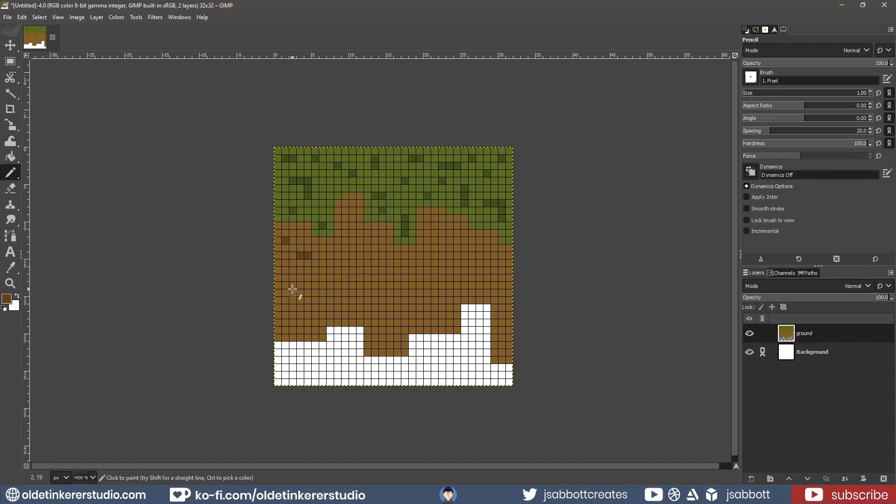
left_click_drag(293, 292, 308, 321)
left_click_drag(345, 211, 352, 233)
left_click(330, 278)
left_click_drag(359, 277, 383, 285)
left_click_drag(382, 321, 394, 346)
left_click(345, 307)
left_click_drag(379, 256, 408, 256)
left_click(450, 233)
mouse_move(426, 215)
left_mouse_down()
mouse_move(487, 243)
mouse_move(503, 278)
left_mouse_up()
left_click(442, 262)
left_click_drag(442, 292, 442, 319)
left_click_drag(404, 308, 431, 308)
left_click_drag(487, 292, 502, 341)
left_click(381, 232)
left_click(354, 255)
left_click(368, 300)
left_click(420, 322)
left_click(464, 255)
left_click(405, 270)
Set the foreground colour to dark grey 2e2e30 and paint the remaining white strip below the dirt as stone
left_click(7, 301)
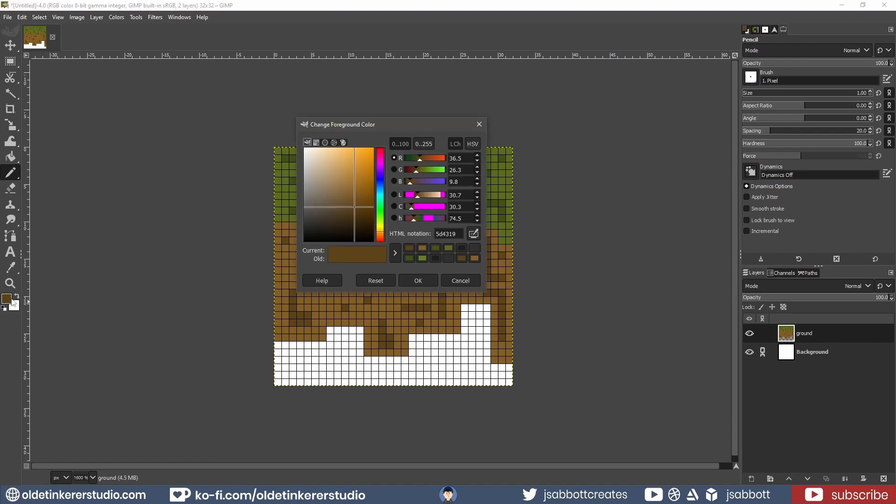
left_click_drag(458, 234, 425, 233)
type("2e2e30")
left_click(418, 281)
mouse_move(510, 383)
left_mouse_down()
mouse_move(400, 374)
mouse_move(485, 344)
mouse_move(462, 327)
mouse_move(413, 346)
mouse_move(347, 336)
mouse_move(281, 346)
mouse_move(323, 346)
left_mouse_up()
Set the foreground colour to the near-black 1c1e1e
left_click(6, 298)
left_click_drag(458, 235, 430, 234)
type("1c1e1e")
left_click(429, 279)
Scatter near-black pixels and short strokes over the stone area, and save the image as pixel-art.xcf
left_click(285, 368)
left_click_drag(308, 375, 316, 375)
mouse_move(353, 337)
left_mouse_down()
mouse_move(335, 368)
mouse_move(367, 374)
left_mouse_up()
mouse_move(397, 367)
left_mouse_down()
mouse_move(419, 354)
mouse_move(442, 360)
left_mouse_up()
left_click_drag(471, 315, 480, 326)
left_click_drag(457, 368, 457, 353)
left_click(494, 375)
left_click(479, 353)
left_click(308, 353)
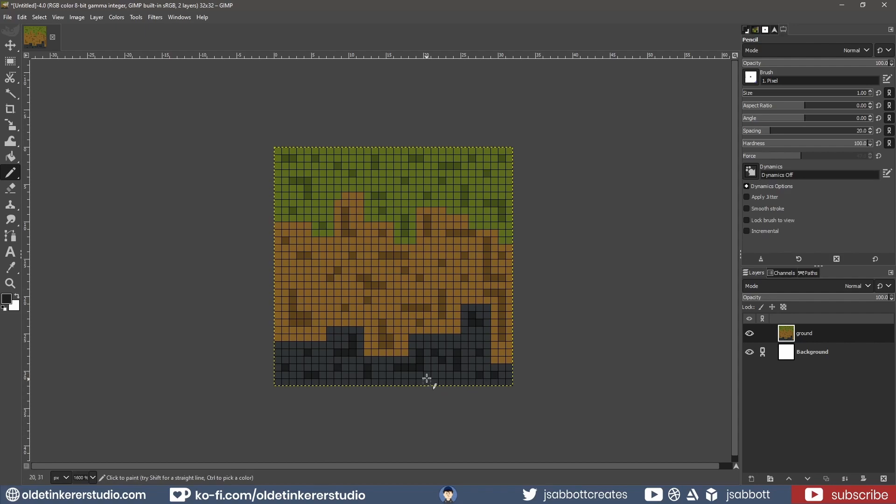
key("ctrl+s")
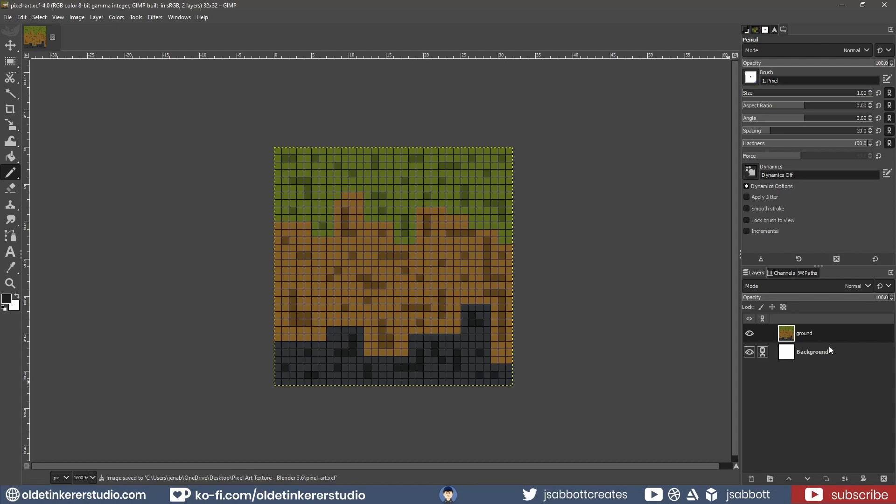
Duplicate the ground layer twice
right_click(756, 333)
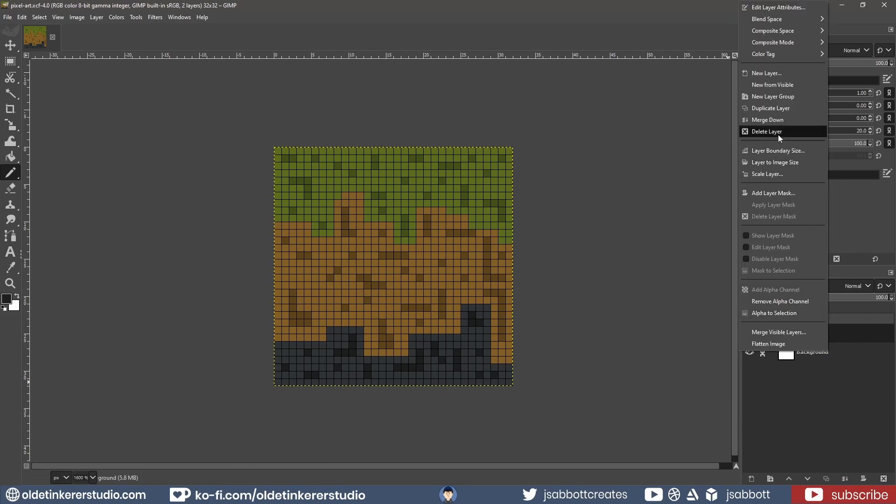
left_click(769, 109)
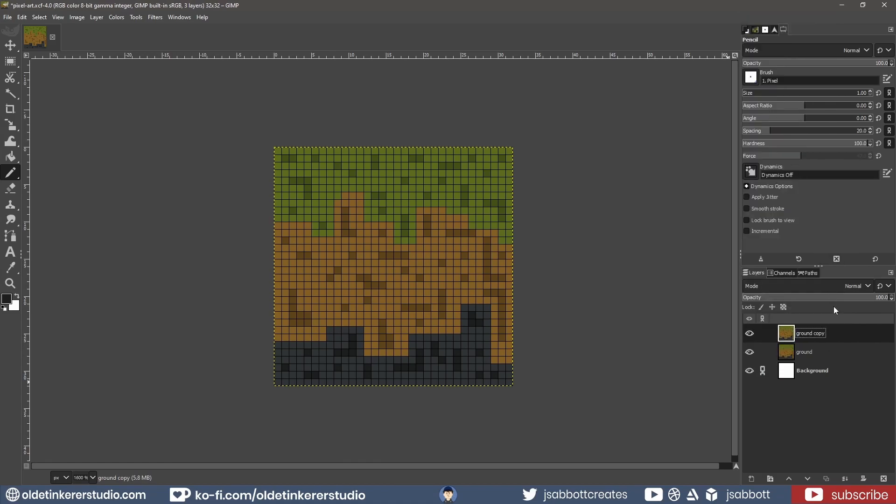
right_click(837, 338)
left_click(789, 108)
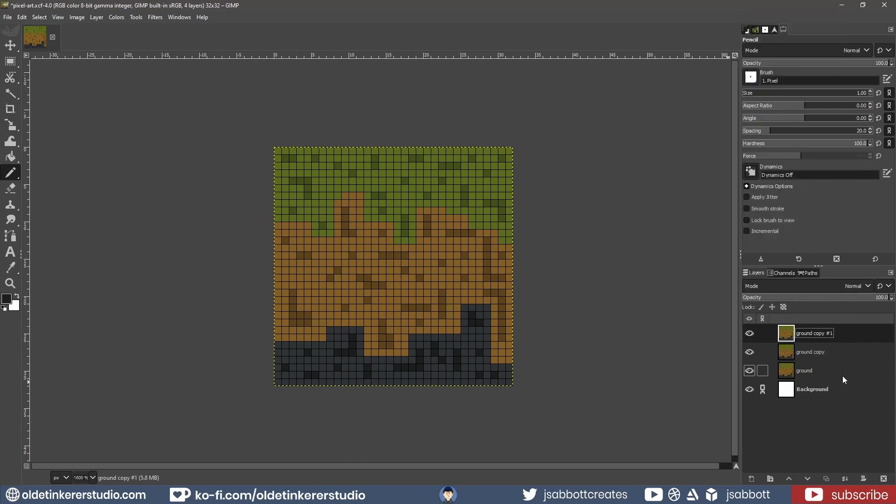
Rename the lower ground copy as grass and the upper copy as stone
double_click(811, 352)
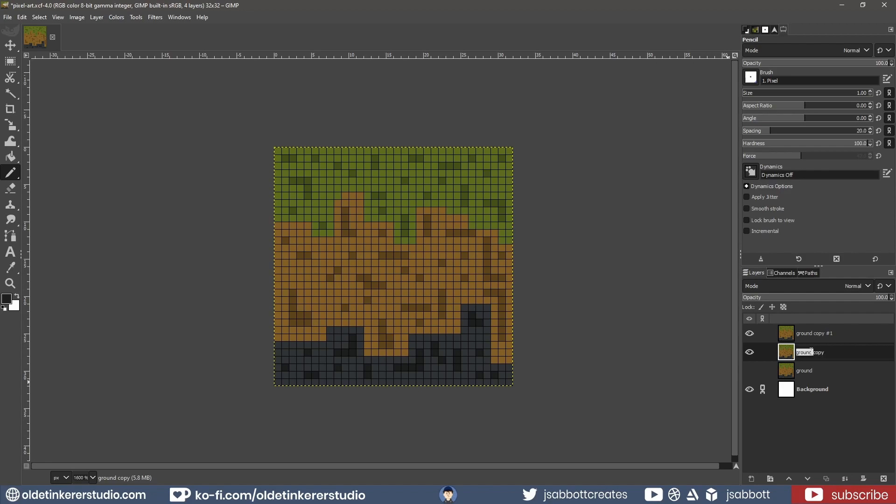
type("grass")
key("Return")
left_click(799, 330)
double_click(803, 335)
type("stone")
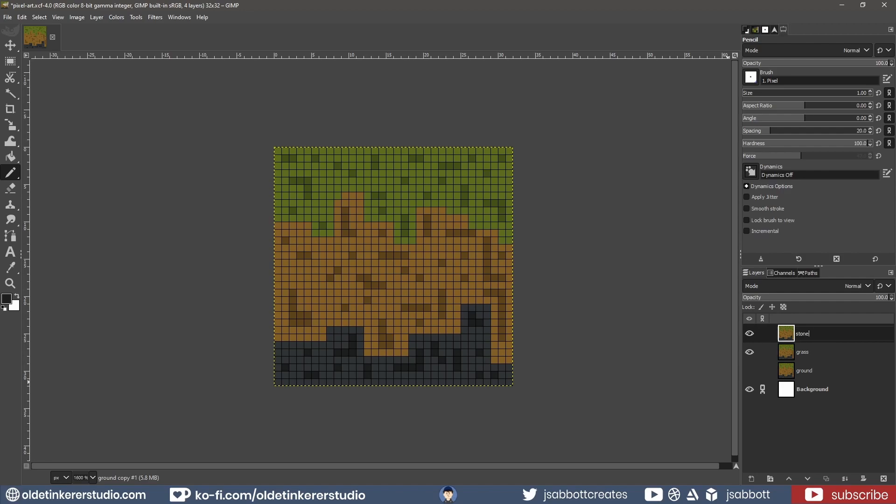
key("Return")
Show and select the ground layer with its copies hidden, and sample its lighter grass green as the foreground colour
left_click(749, 371)
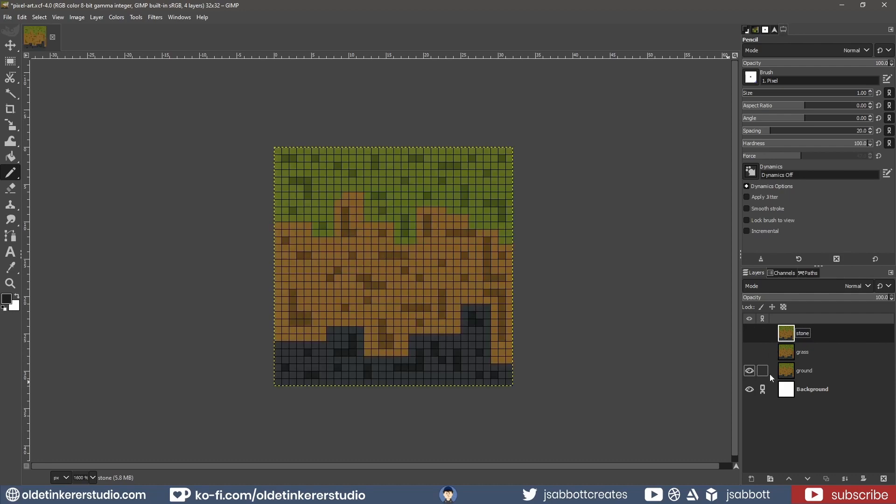
left_click(787, 374)
key("o")
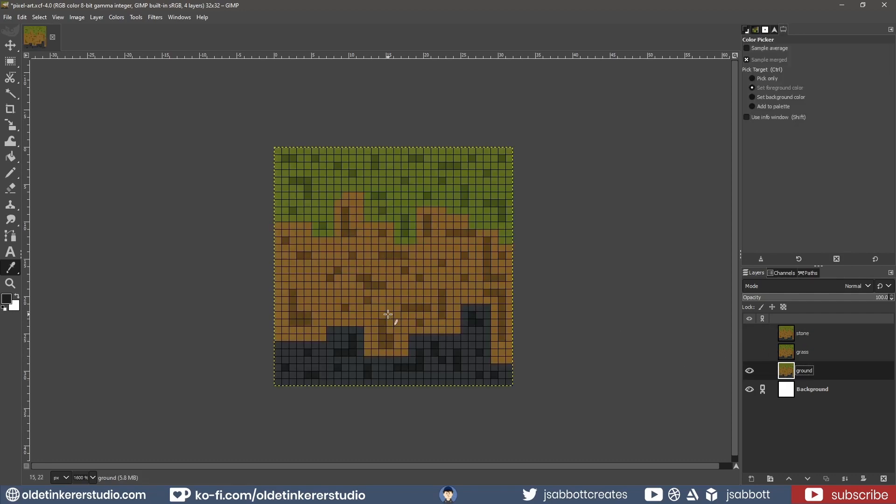
left_click(426, 188)
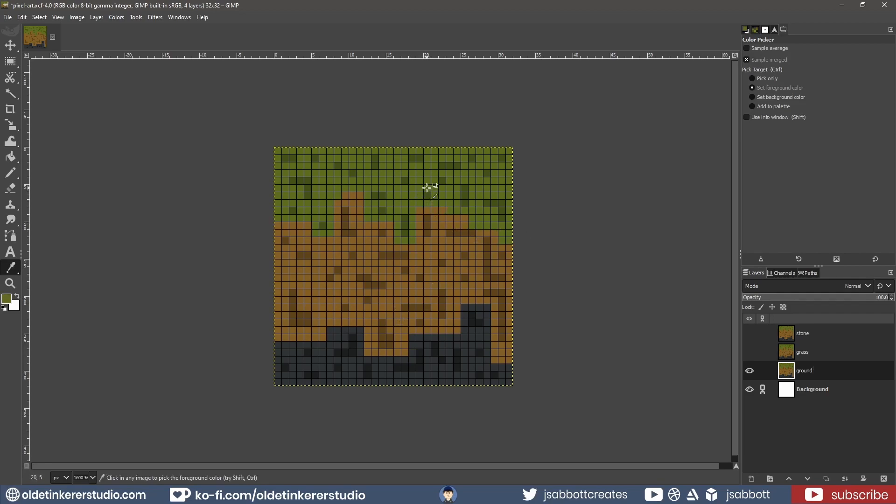
key("n")
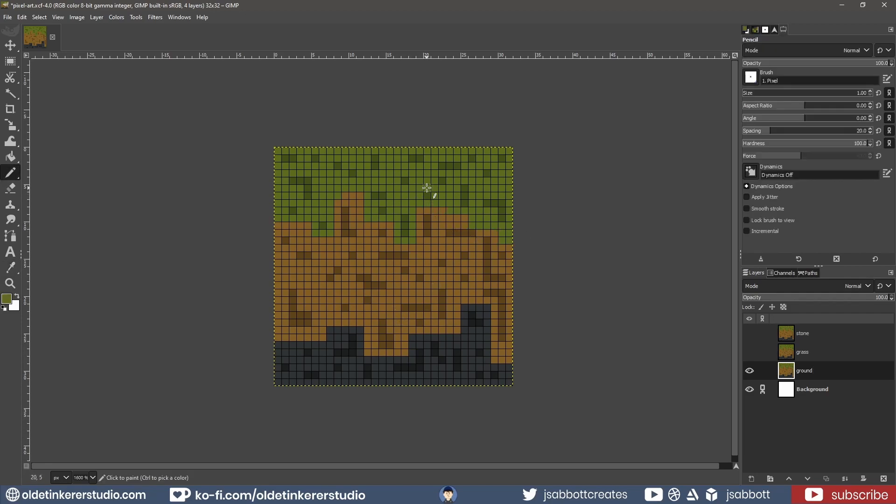
Show the grass layer instead of the ground layer and bucket-fill it entirely with the sampled green
left_click(749, 371)
left_click(749, 352)
left_click(791, 353)
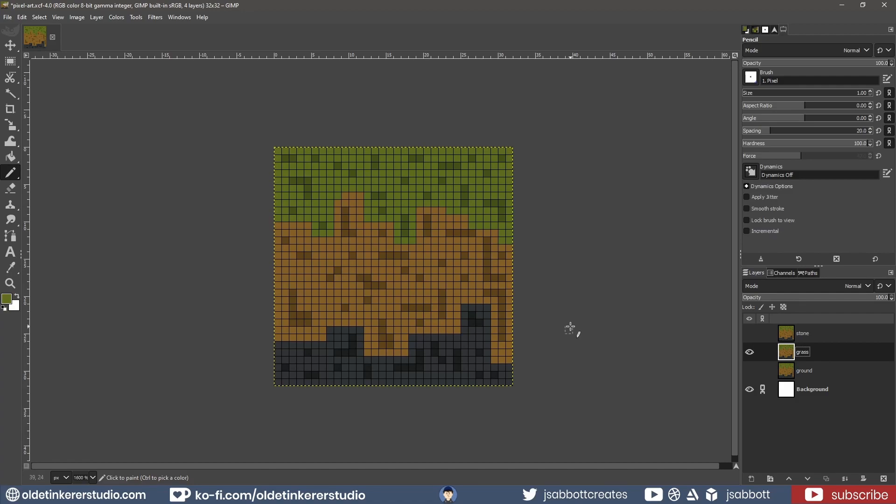
left_click(10, 157)
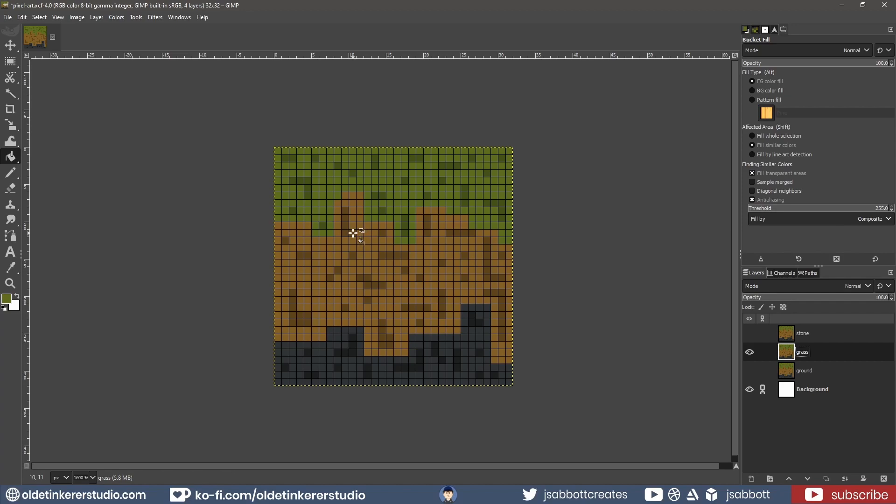
left_click(350, 231)
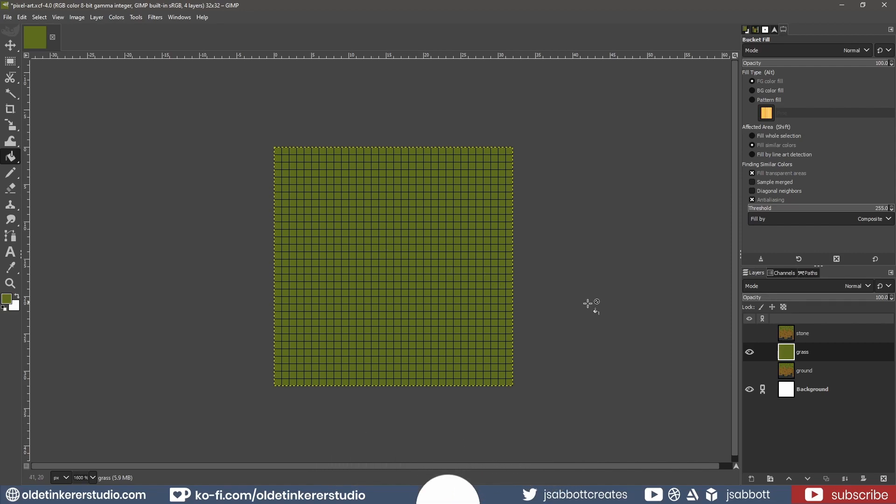
Show the ground layer instead of the grass layer and sample its dark green as the foreground colour
left_click(749, 352)
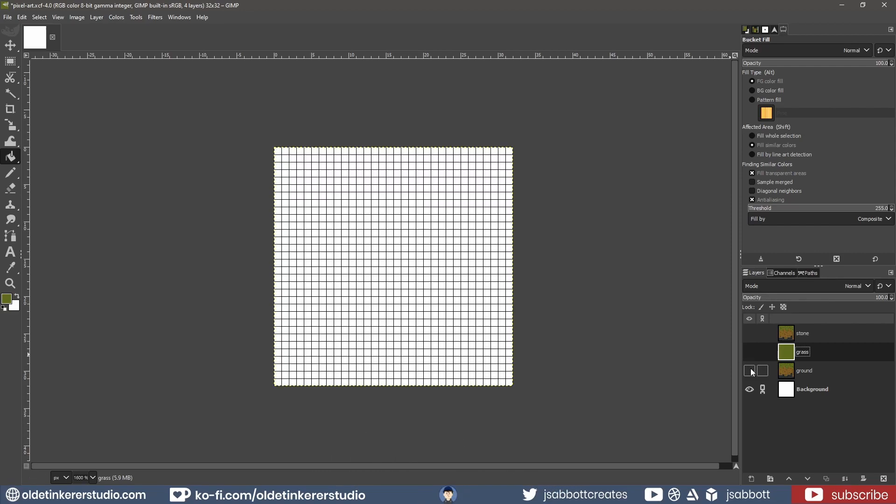
left_click(749, 371)
left_click(790, 372)
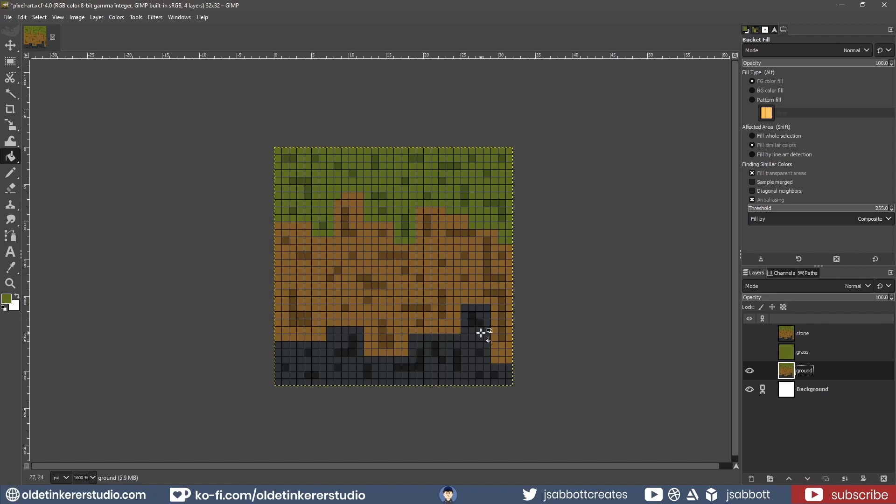
key("o")
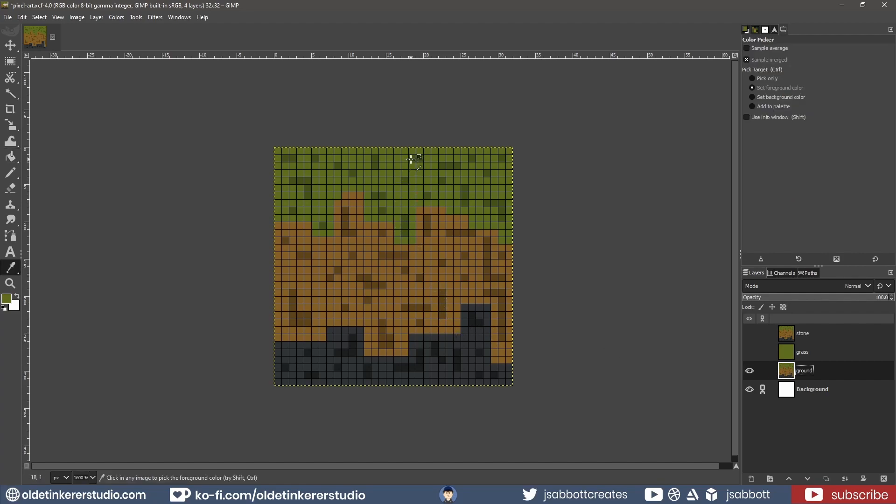
left_click(411, 160)
Show the grass layer instead of the ground layer, scatter dark green pencil pixels and short strokes across it, and save the image
key("n")
left_click(749, 370)
left_click(749, 352)
left_click(790, 351)
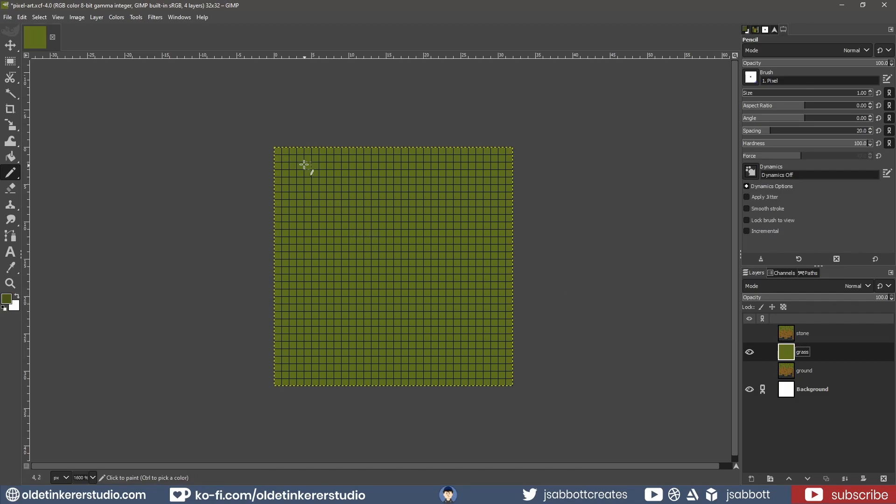
mouse_move(290, 160)
left_mouse_down()
mouse_move(311, 158)
mouse_move(314, 196)
mouse_move(293, 211)
mouse_move(326, 233)
mouse_move(308, 275)
left_mouse_up()
left_click(285, 174)
left_click(313, 208)
mouse_move(293, 292)
left_mouse_down()
mouse_move(335, 296)
mouse_move(352, 345)
left_mouse_up()
mouse_move(293, 315)
left_mouse_down()
mouse_move(308, 339)
mouse_move(308, 367)
left_mouse_up()
left_click(330, 368)
left_click(345, 375)
mouse_move(345, 158)
left_mouse_down()
mouse_move(345, 173)
mouse_move(390, 166)
left_mouse_up()
left_click_drag(375, 195, 398, 206)
left_click(353, 196)
left_click(345, 219)
mouse_move(361, 247)
left_mouse_down()
mouse_move(394, 271)
mouse_move(403, 234)
mouse_move(367, 293)
mouse_move(398, 324)
mouse_move(368, 322)
left_mouse_up()
left_click(390, 233)
left_click(382, 248)
left_click(382, 345)
left_click_drag(382, 361, 375, 360)
left_click_drag(404, 368, 405, 375)
mouse_move(419, 158)
left_mouse_down()
mouse_move(473, 181)
mouse_move(435, 182)
left_mouse_up()
left_click(420, 188)
left_click(457, 211)
left_click(427, 241)
left_click_drag(457, 255, 427, 255)
mouse_move(442, 270)
left_mouse_down()
mouse_move(442, 364)
mouse_move(423, 368)
left_mouse_up()
left_click(412, 345)
left_click_drag(487, 248, 472, 248)
left_click_drag(495, 183, 494, 189)
left_click(494, 211)
left_click(502, 226)
mouse_move(464, 278)
left_mouse_down()
mouse_move(479, 279)
mouse_move(479, 323)
mouse_move(464, 345)
mouse_move(494, 368)
left_mouse_up()
left_click_drag(457, 360, 457, 368)
left_click(286, 263)
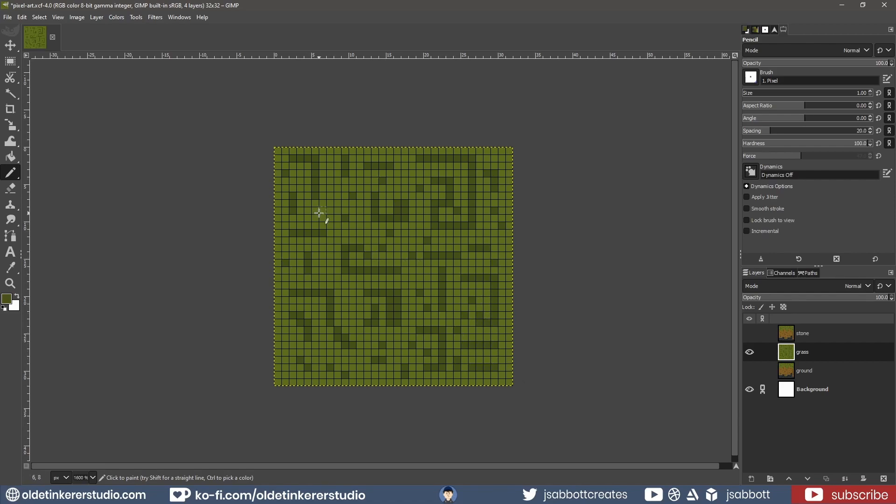
key("ctrl+s")
Show and select the ground layer instead of the grass layer, and sample its lighter stone grey as the foreground colour
left_click(749, 353)
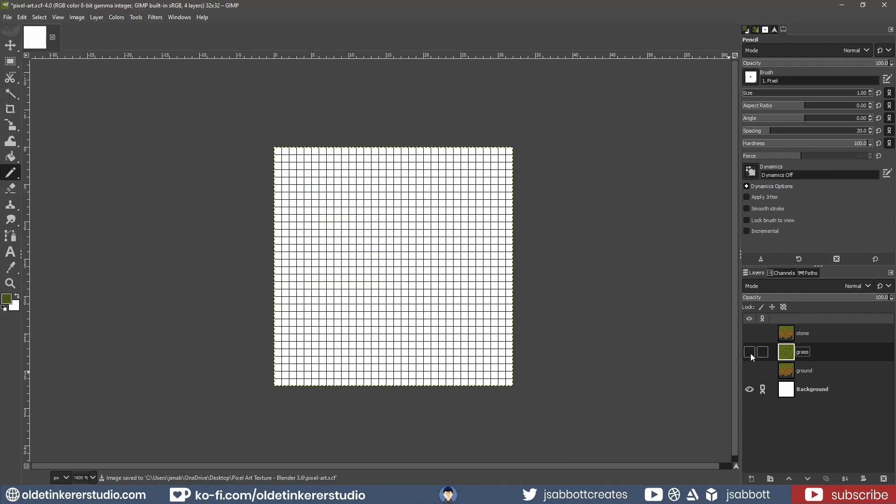
left_click(749, 373)
left_click(788, 375)
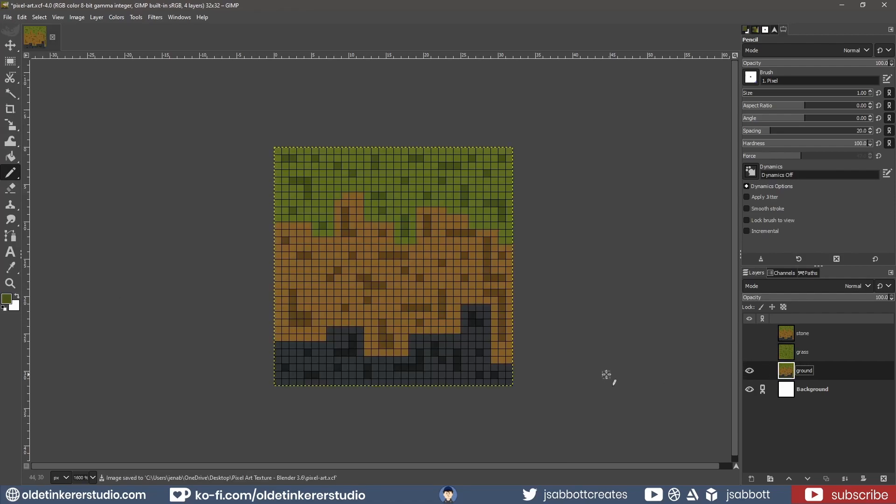
key("o")
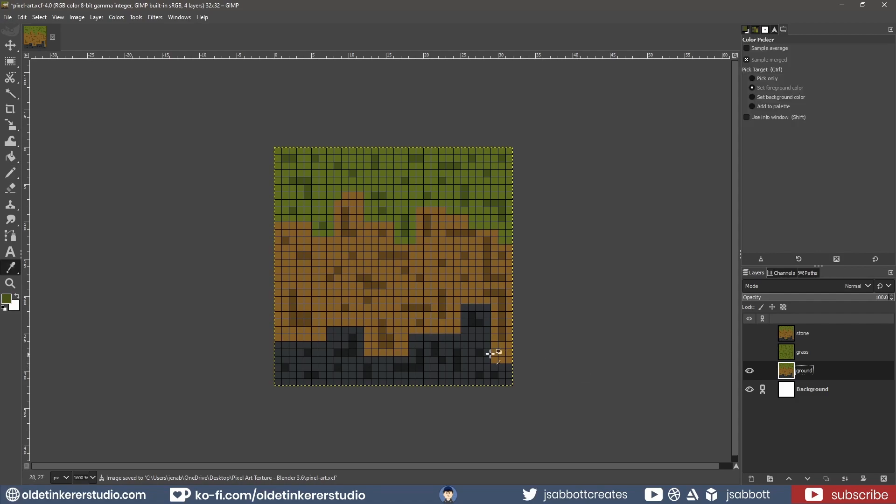
left_click(473, 336)
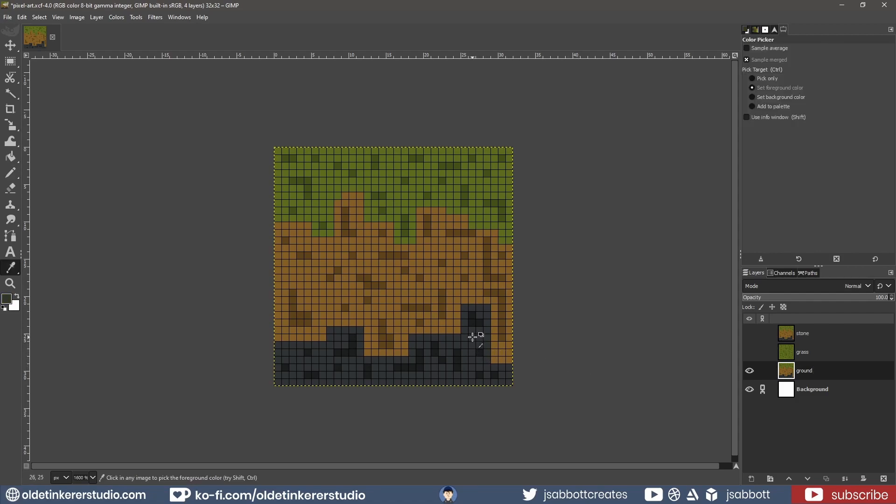
Show and select the stone layer instead of the ground layer and bucket-fill it entirely with the sampled grey
key("n")
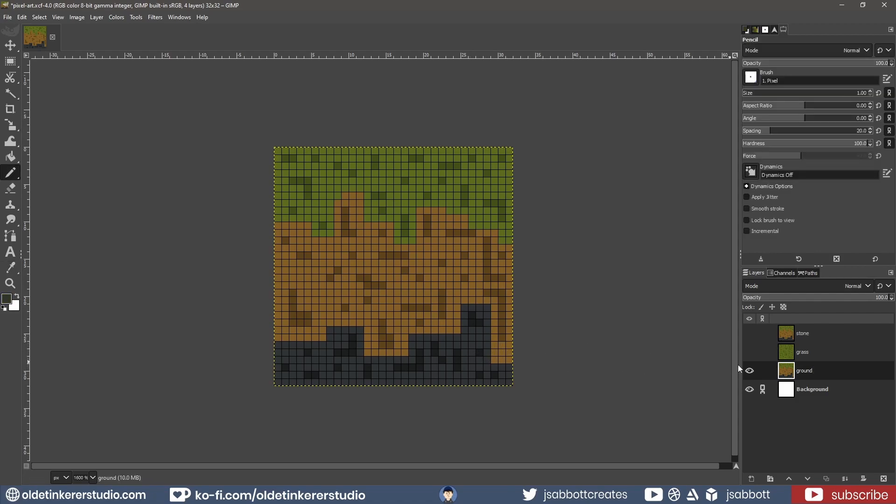
left_click(749, 371)
left_click(754, 333)
left_click(793, 334)
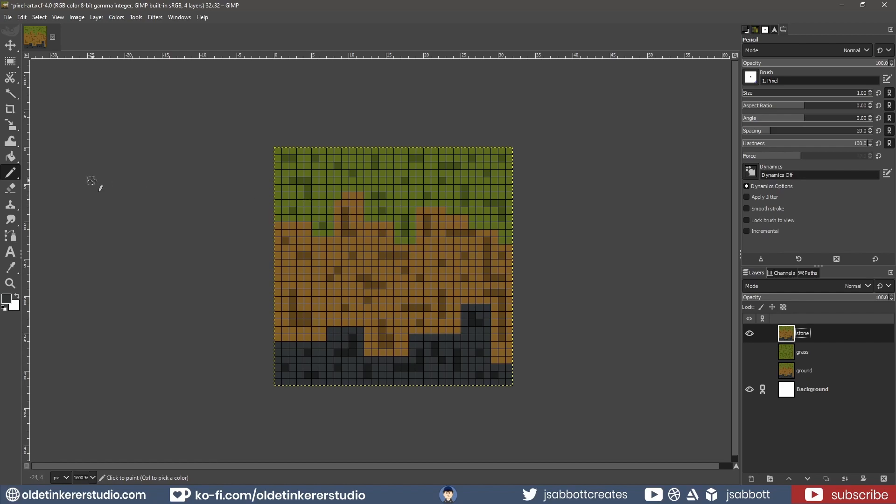
left_click(10, 157)
left_click(343, 237)
Show and select the ground layer instead of the stone layer, and sample its darkest stone shade as the foreground colour
left_click(748, 336)
left_click(745, 371)
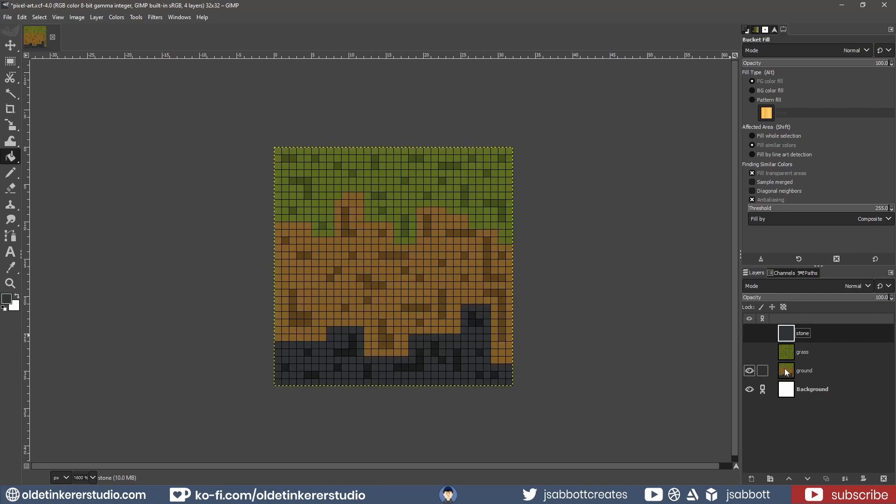
left_click(784, 371)
key("o")
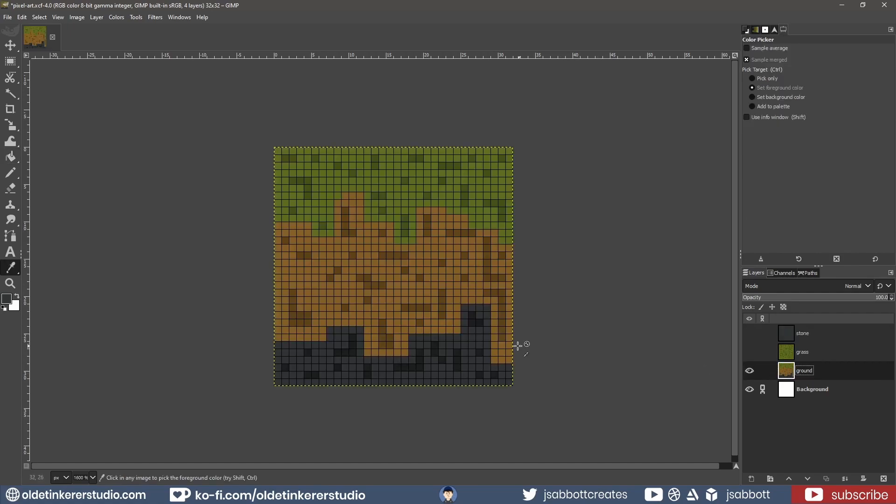
left_click(480, 352)
Show the stone layer instead of the ground layer, scatter darker pencil pixels and short strokes across it, then hide it and save the image
left_click(750, 371)
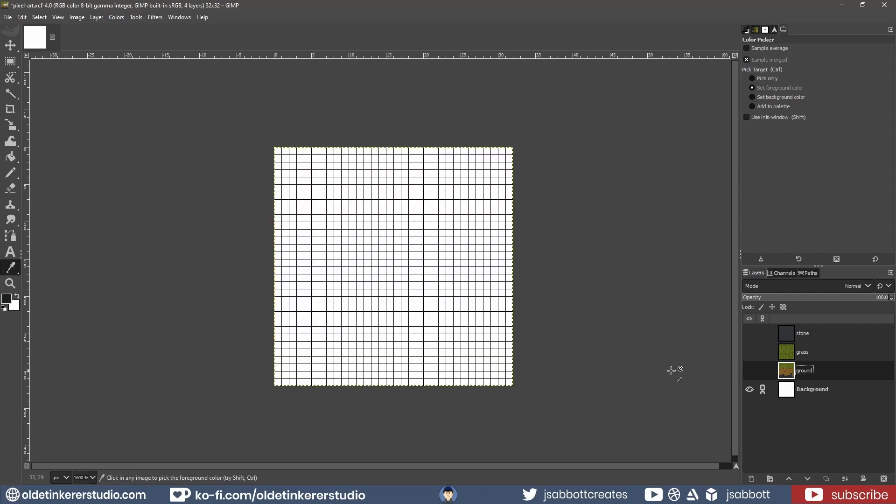
key("n")
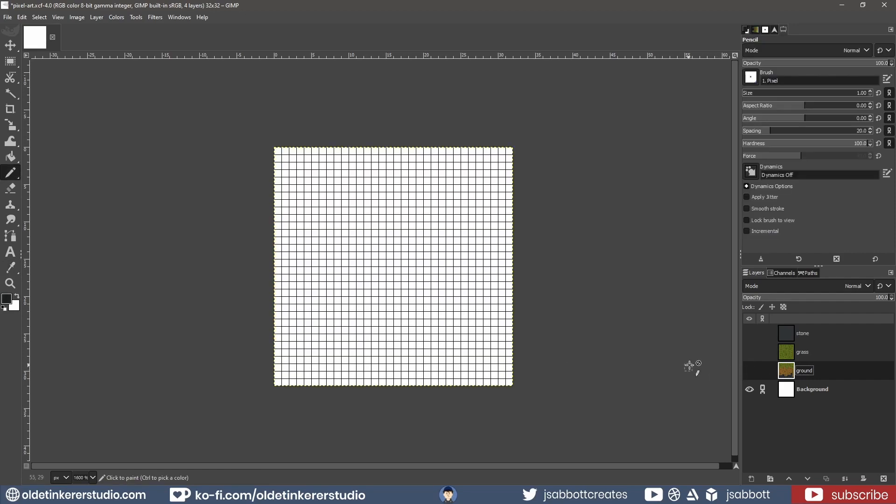
left_click(750, 334)
left_click(788, 331)
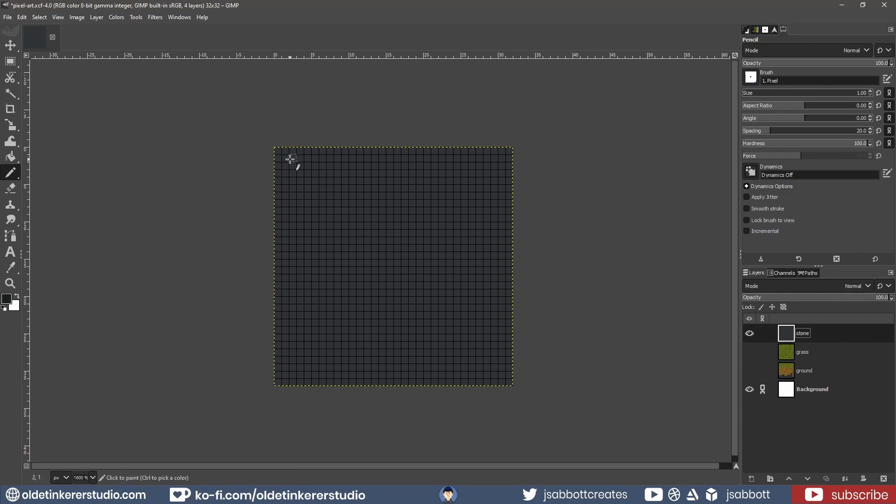
mouse_move(289, 159)
left_mouse_down()
mouse_move(336, 160)
mouse_move(390, 243)
left_mouse_up()
left_click_drag(307, 179, 308, 206)
mouse_move(282, 226)
left_mouse_down()
mouse_move(309, 228)
mouse_move(293, 270)
left_mouse_up()
left_click(309, 228)
mouse_move(293, 271)
left_mouse_down()
mouse_move(308, 271)
mouse_move(330, 330)
left_mouse_up()
left_click(285, 308)
left_click(308, 323)
mouse_move(360, 263)
left_mouse_down()
mouse_move(383, 263)
mouse_move(360, 300)
left_mouse_up()
left_click(375, 248)
left_click_drag(367, 322, 386, 323)
left_click(374, 300)
left_click(382, 293)
left_click_drag(293, 345, 315, 367)
left_click_drag(359, 345, 360, 367)
left_click_drag(359, 368, 390, 368)
left_click(375, 352)
left_click(353, 323)
left_click(345, 293)
left_click(330, 196)
left_click(285, 188)
mouse_move(405, 285)
left_mouse_down()
mouse_move(435, 285)
mouse_move(449, 300)
left_mouse_up()
left_click_drag(405, 307, 405, 330)
left_click_drag(427, 359, 442, 360)
left_click(427, 375)
left_click(464, 375)
left_click_drag(442, 315, 435, 322)
left_click_drag(412, 263, 420, 233)
left_click(427, 255)
left_click_drag(367, 188, 397, 188)
left_click_drag(375, 173, 375, 158)
left_click_drag(397, 158, 405, 166)
left_click(397, 173)
mouse_move(412, 210)
left_mouse_down()
mouse_move(457, 173)
mouse_move(434, 203)
left_mouse_up()
mouse_move(435, 188)
left_mouse_down()
mouse_move(489, 203)
mouse_move(476, 177)
mouse_move(486, 196)
mouse_move(471, 240)
left_mouse_up()
left_click(427, 166)
left_click(464, 263)
left_click(449, 263)
left_click(449, 225)
left_click_drag(464, 285, 502, 337)
left_click_drag(479, 307, 465, 344)
left_click_drag(487, 360, 502, 360)
left_click_drag(494, 256, 494, 263)
left_click_drag(487, 173, 502, 173)
left_click(434, 158)
left_click(375, 225)
left_click(330, 173)
left_click(412, 352)
left_click(749, 333)
key("ctrl+s")
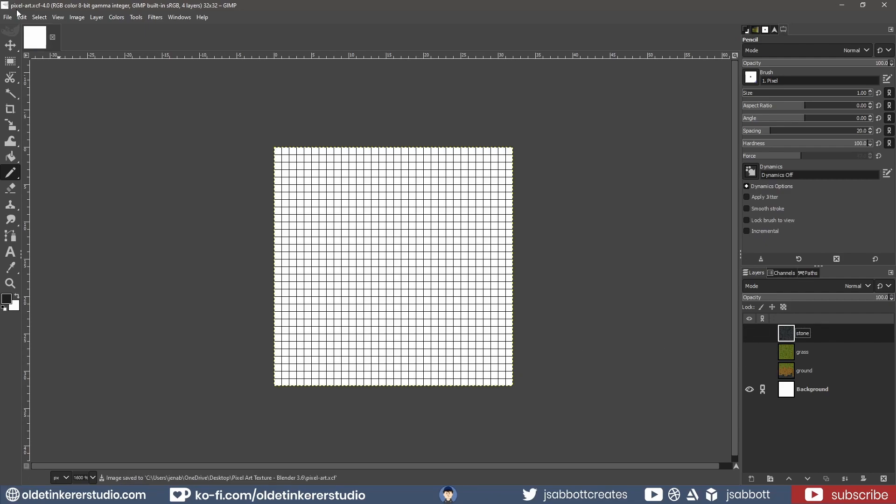
Create a new image 96 px wide and 32 px high
left_click(7, 18)
left_click(16, 30)
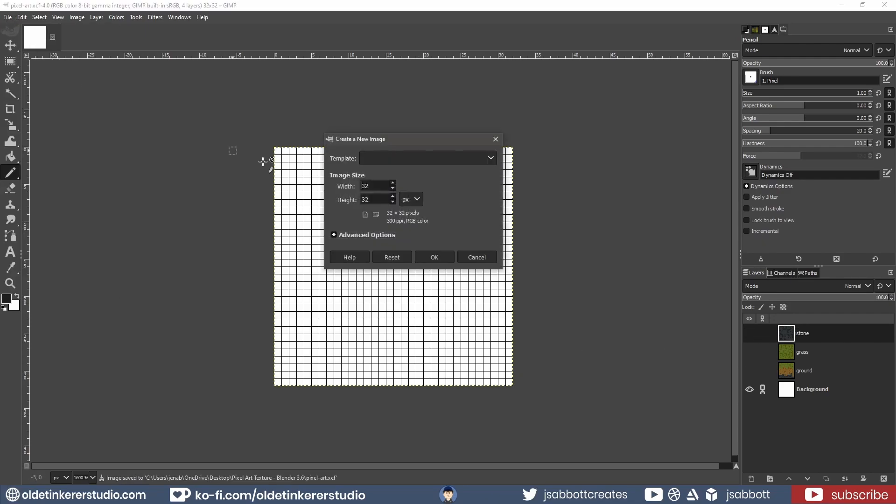
type("9")
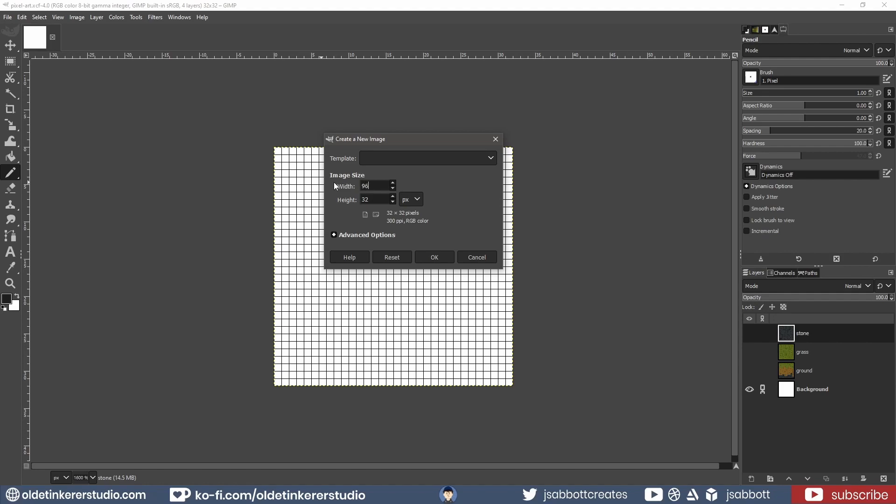
type("6")
key("Return")
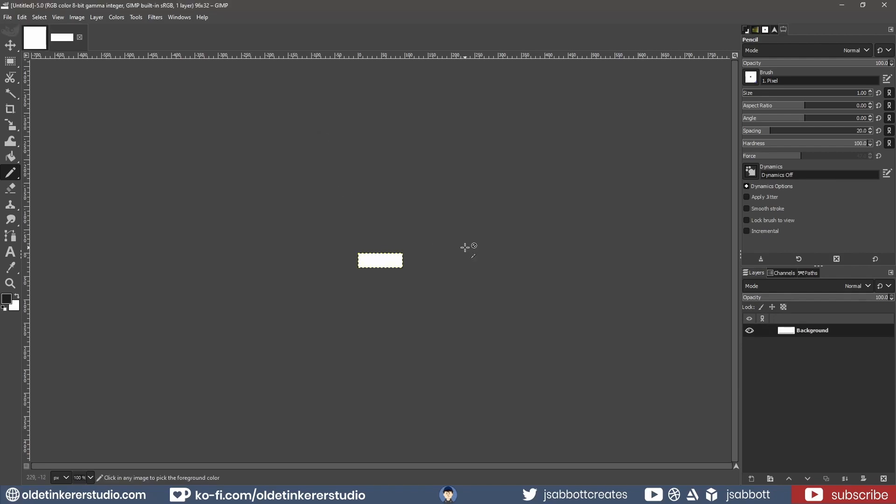
scroll(468, 257, "up", 6)
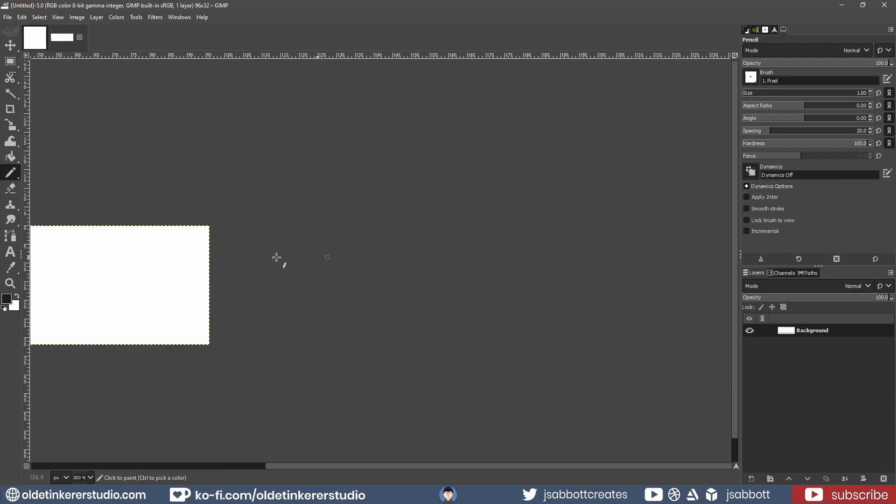
Copy the ground layer of pixel-art.xcf into the new 96x32 image and anchor it in the left third
key("alt+1")
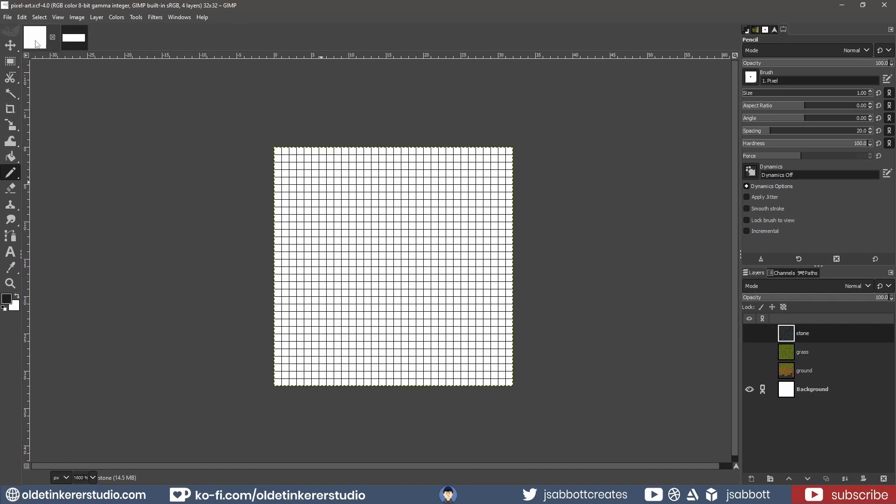
left_click(748, 371)
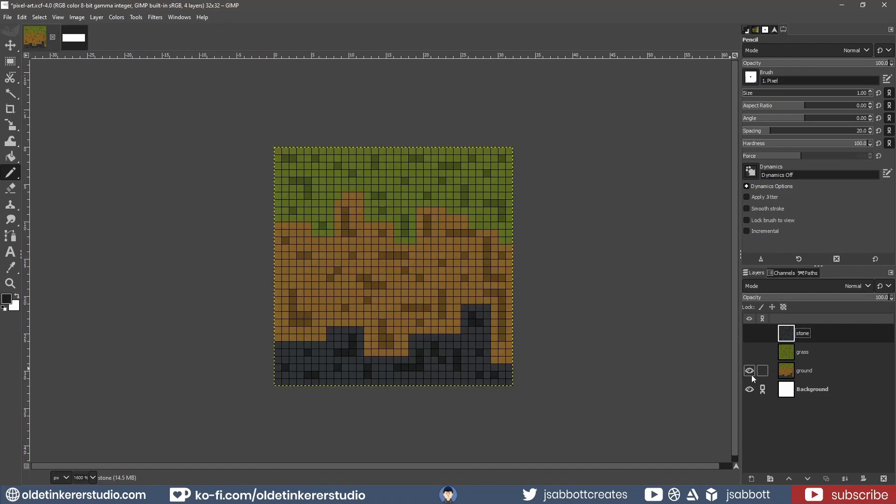
left_click(791, 372)
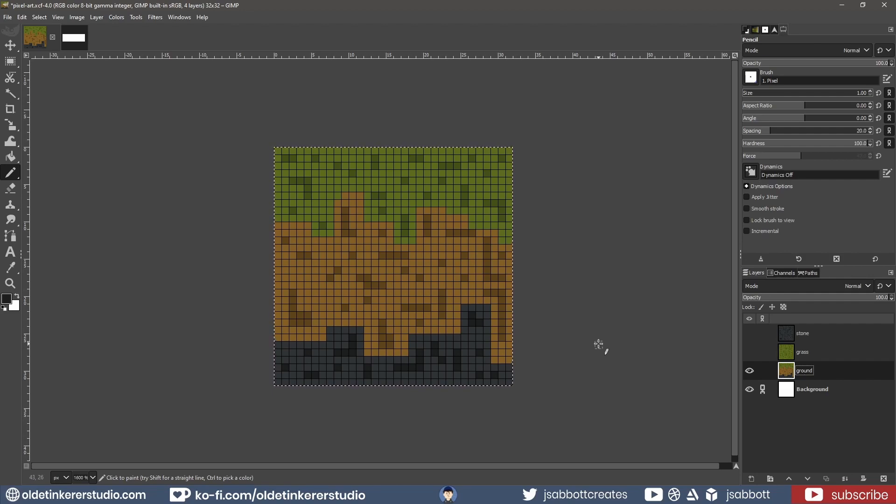
key("ctrl+c")
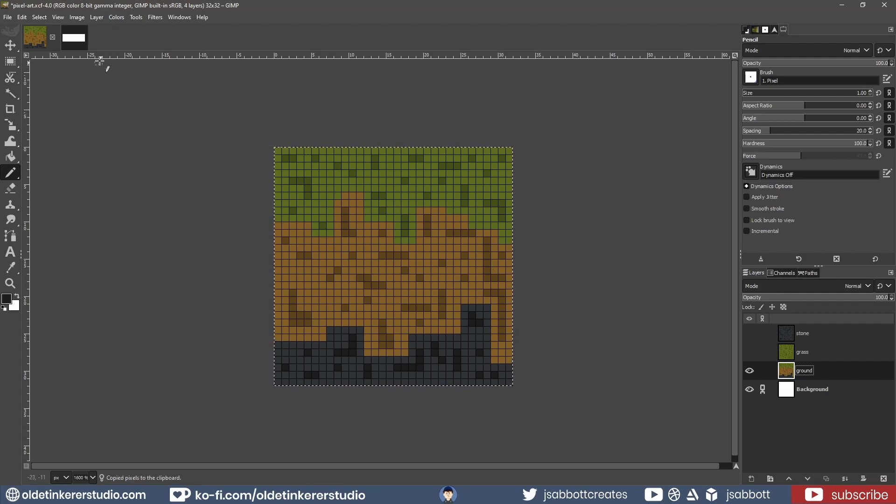
left_click(74, 43)
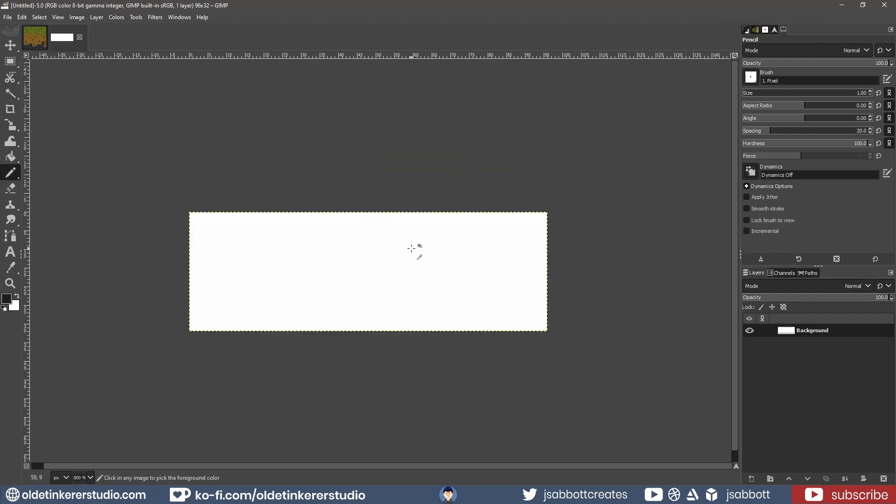
key("ctrl+v")
left_click(53, 44)
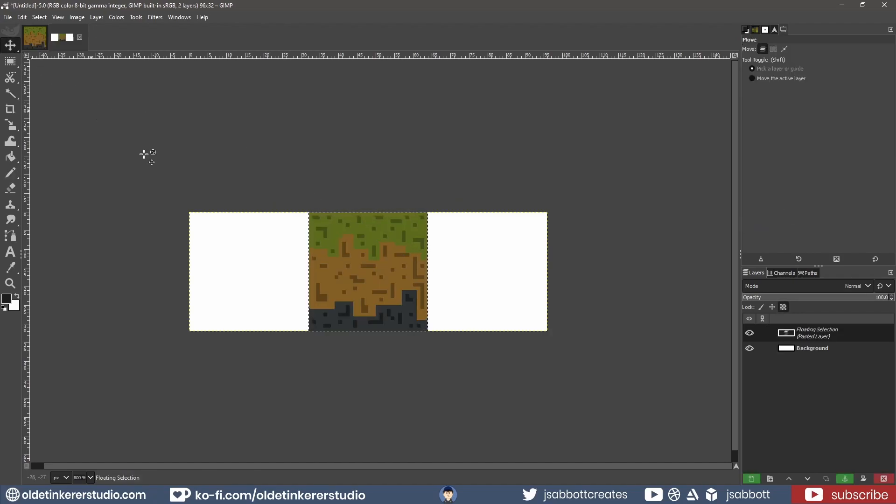
left_click_drag(362, 271, 244, 270)
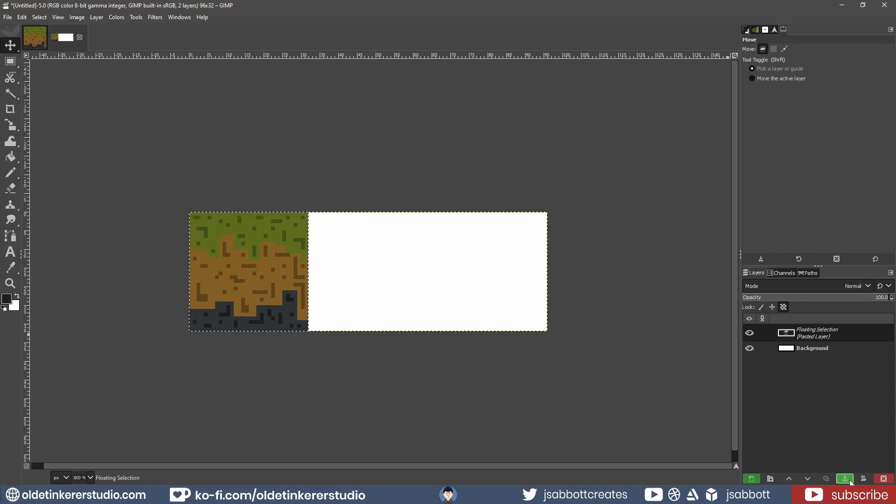
key("ctrl+h")
Show the grass layer instead of the ground layer, copy it into the 96x32 image and anchor it in the middle third
left_click(33, 39)
left_click(749, 370)
left_click(749, 352)
left_click(789, 352)
key("ctrl+c")
left_click(69, 38)
key("ctrl+v")
left_click(844, 479)
Show the stone layer instead of the grass layer, copy it into the 96x32 image and anchor it in the right third
left_click(34, 39)
left_click(749, 353)
left_click(749, 333)
left_click(790, 333)
key("ctrl+c")
left_click(70, 39)
key("ctrl+v")
left_click_drag(384, 267, 501, 265)
left_click(845, 479)
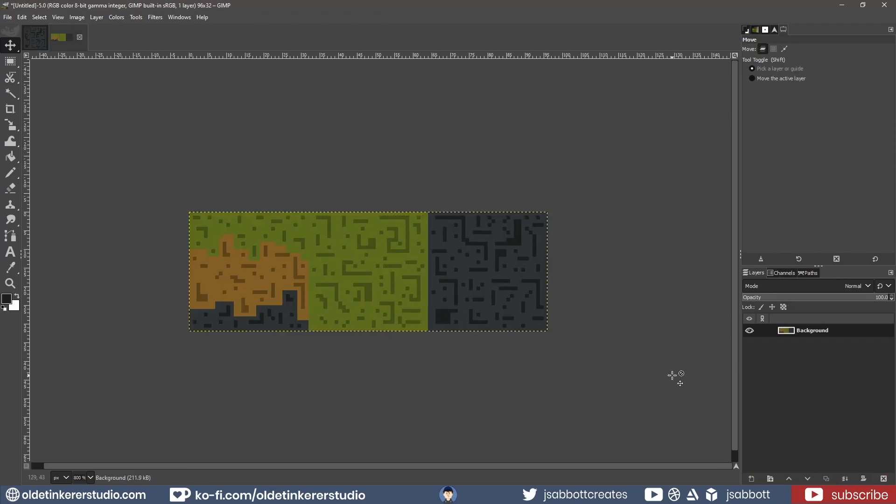
left_click(8, 18)
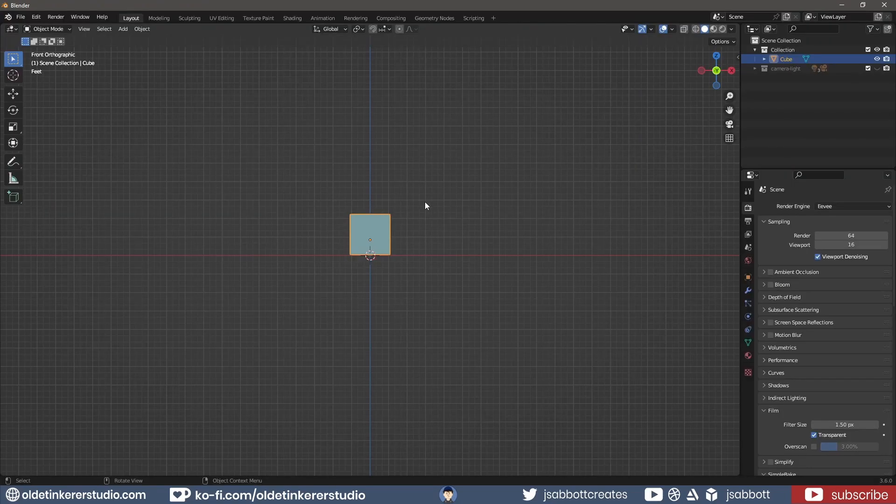
In Blender's UV Editing workspace, mark all of the cube's edges as seams and unwrap its faces
left_click(227, 20)
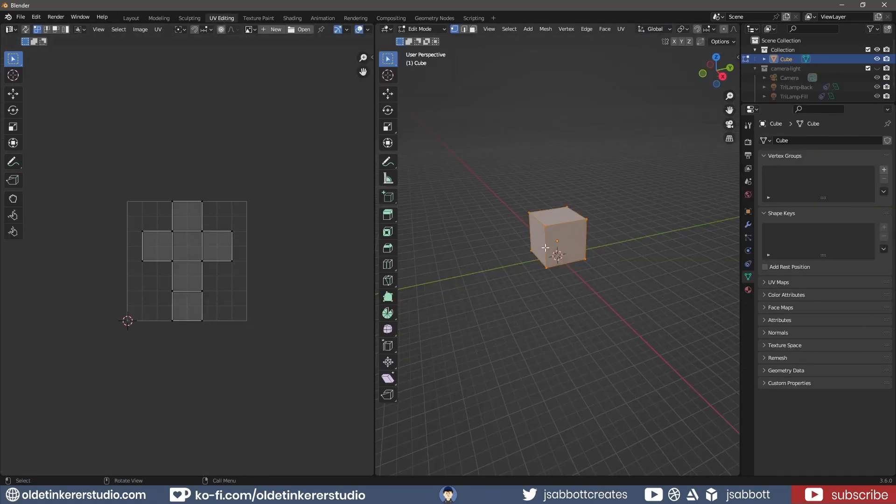
key("3")
key("u")
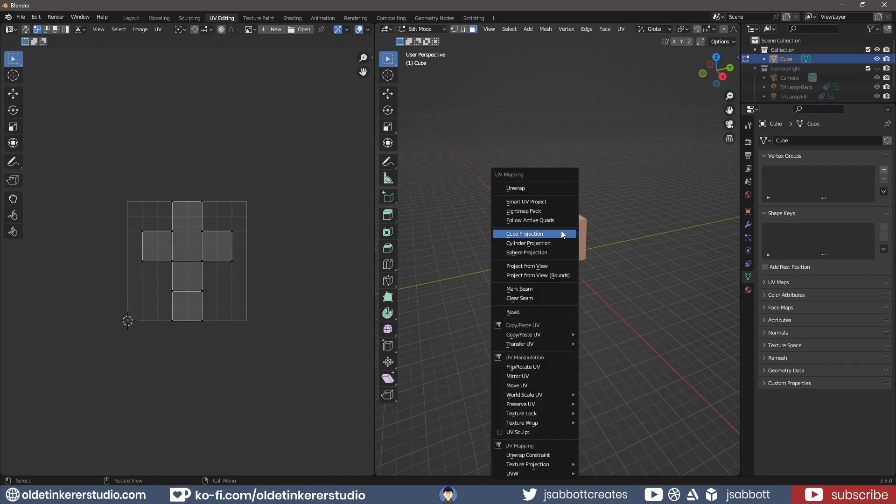
left_click(539, 289)
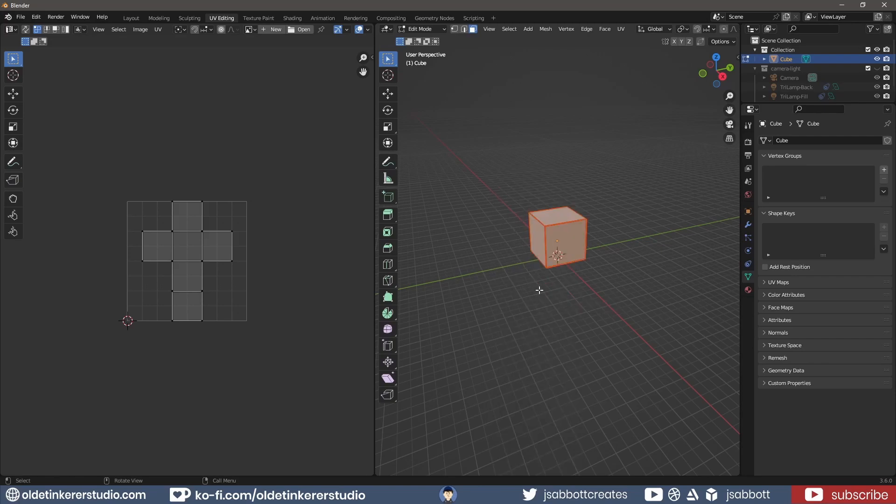
key("u")
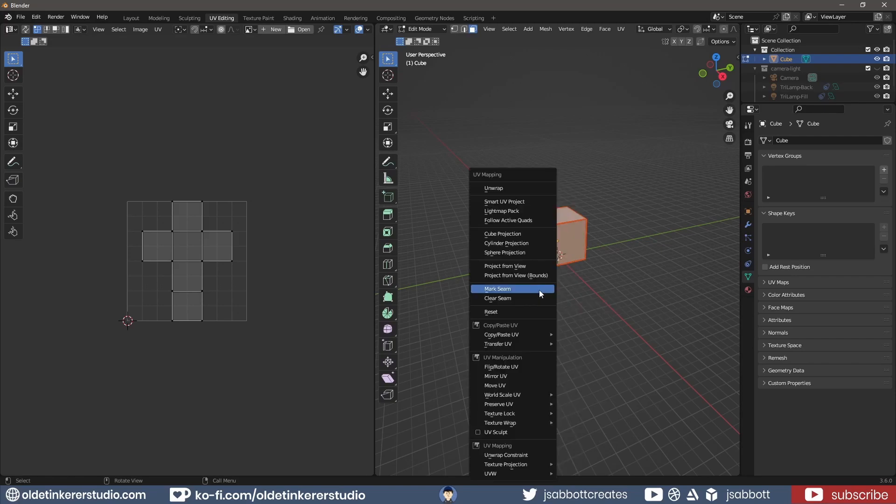
left_click(519, 187)
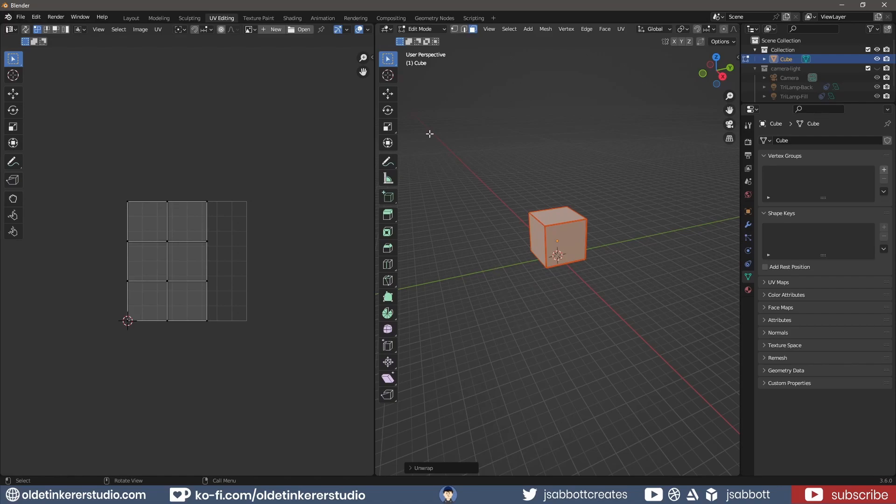
In the Shading workspace, add pixel-arttexture.png as an image texture node and connect its Color output to the material's Base Color
left_click(293, 16)
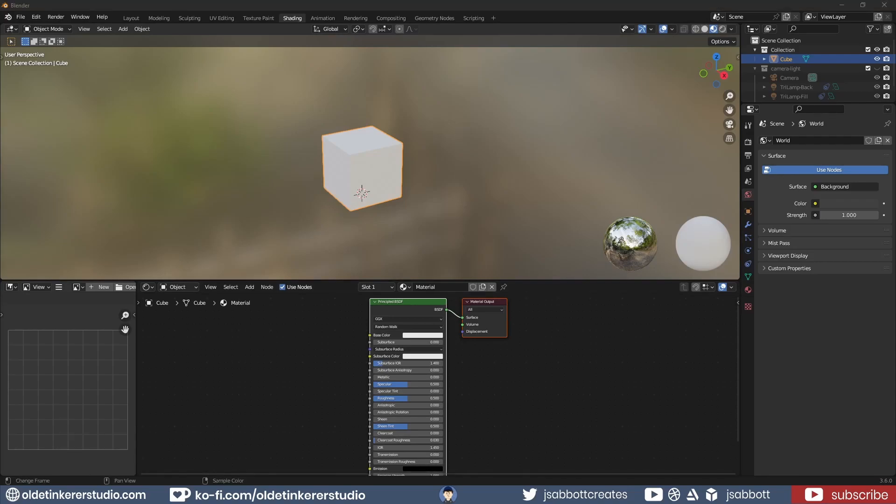
left_click_drag(305, 361, 306, 361)
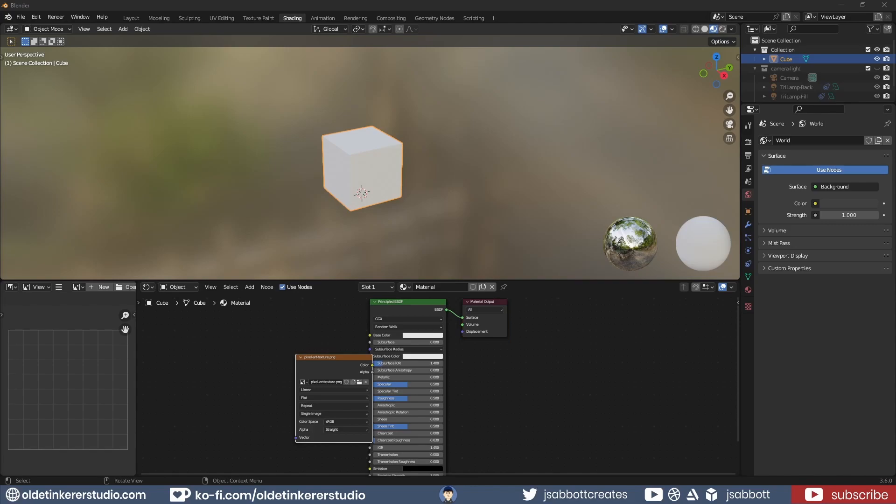
left_click_drag(373, 367, 370, 335)
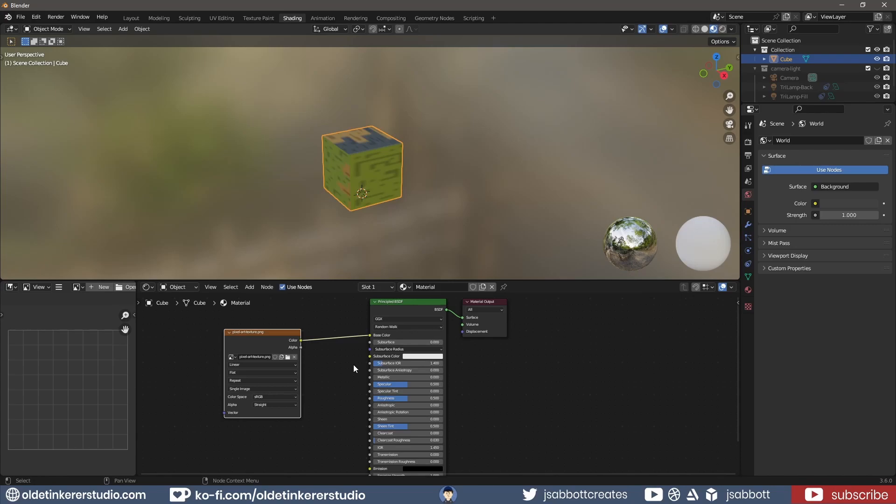
In the UV Editing workspace, turn on UV sync selection and show the cube in Material Preview shading
left_click(223, 18)
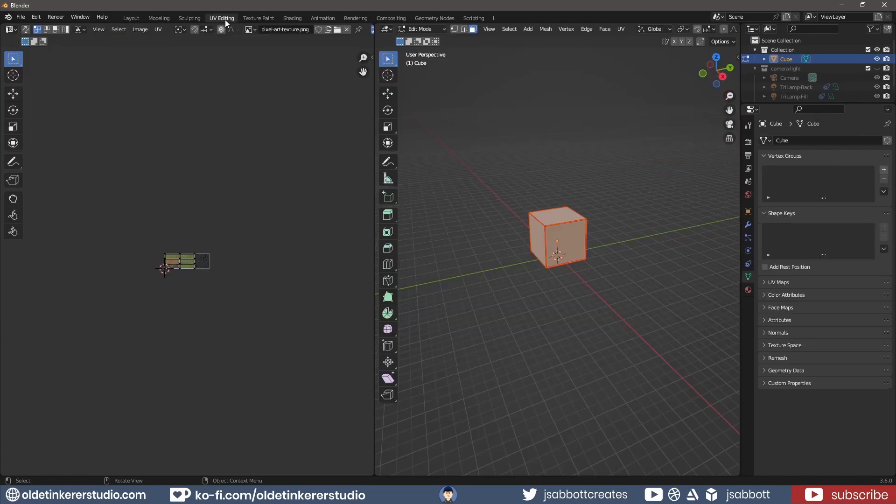
left_click(25, 29)
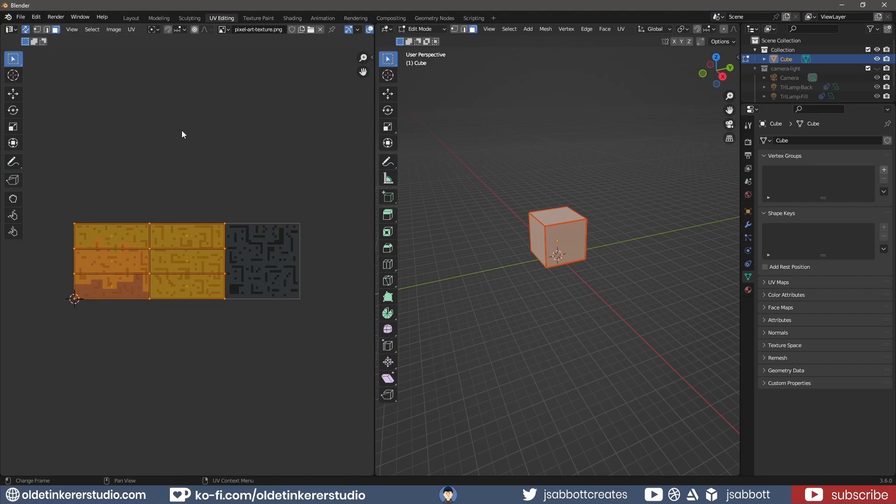
key("z")
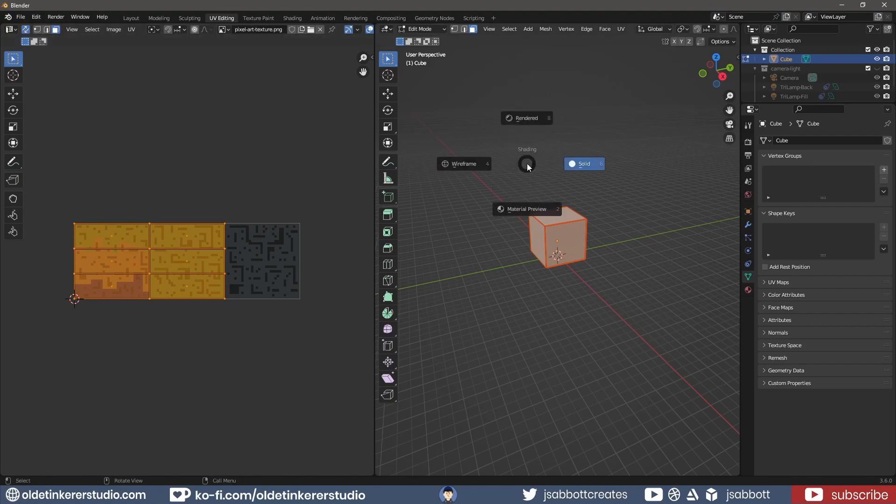
left_click(528, 219)
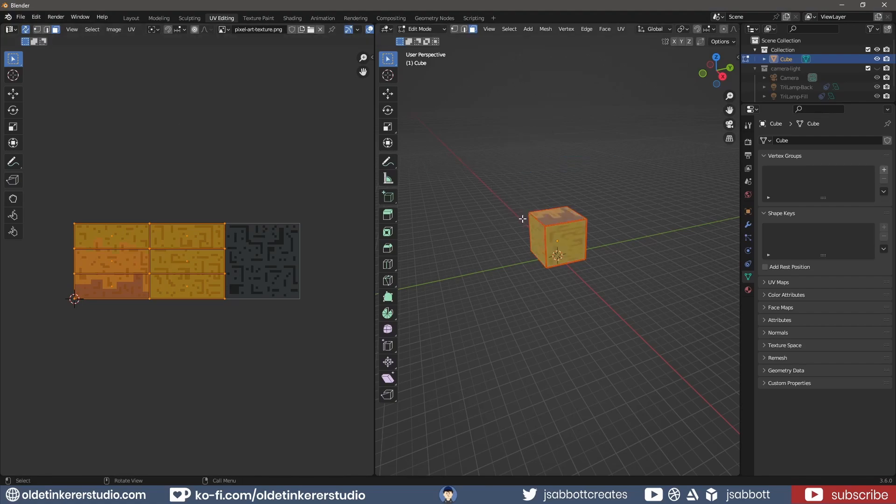
Select the cube's top face and move its UV island about 0.335 along X onto the lower part of the grass tile
left_click(552, 183)
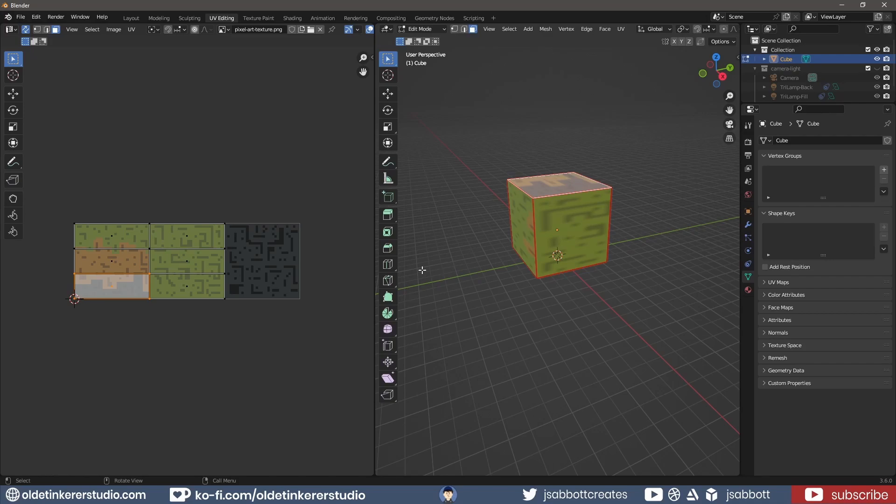
key("g")
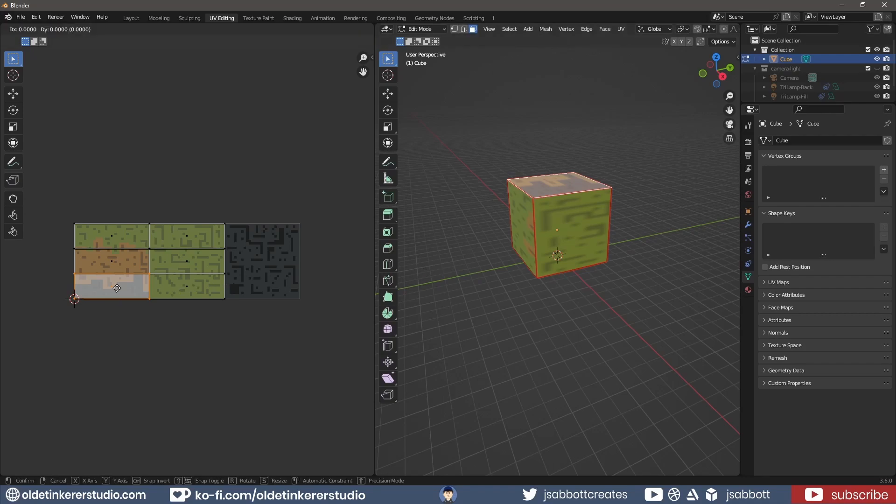
key("x")
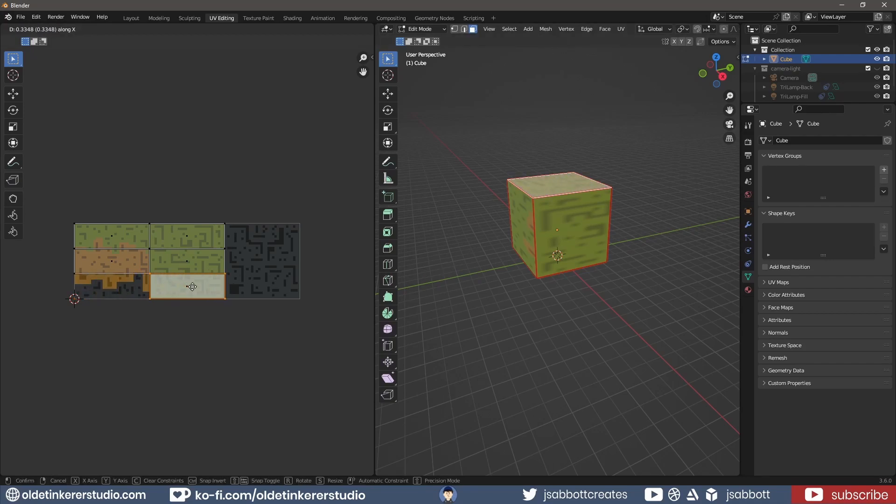
left_click(191, 287)
Select the other two UV islands on the grass tile and move them along X, clear of that tile
left_click(172, 273)
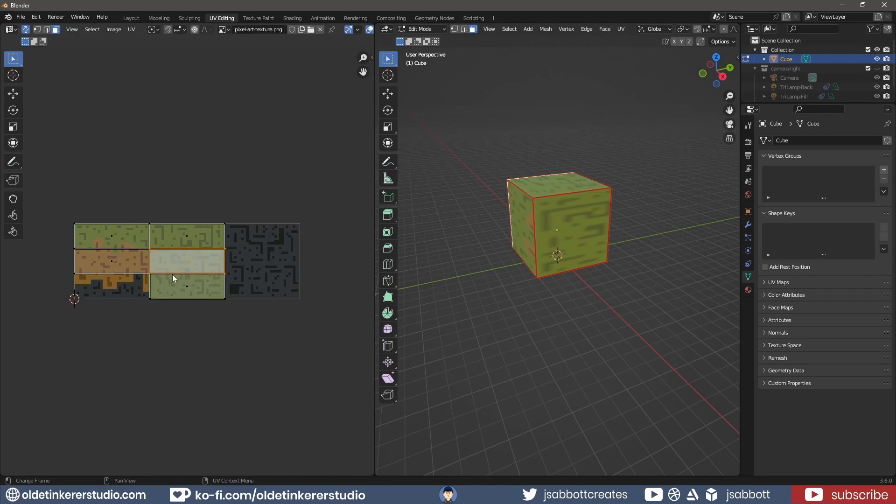
left_click(177, 237, "shift")
key("g")
key("x")
left_click(281, 236)
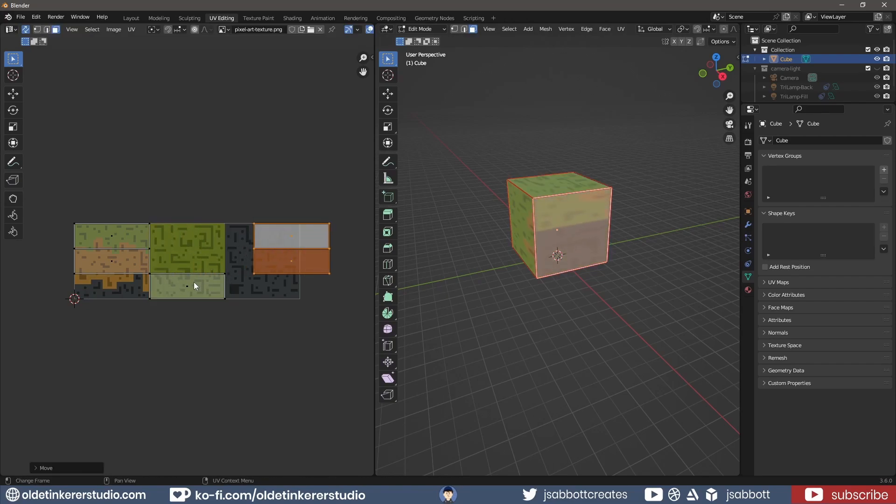
Center the top face's UV island vertically on the grass tile and scale it along Y to fill the tile
key("l")
key("g")
key("y")
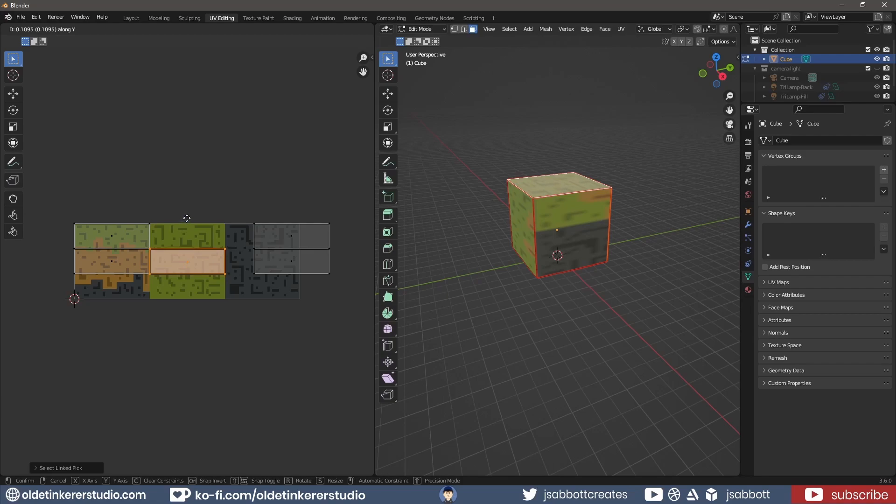
left_click(186, 221)
key("s")
key("y")
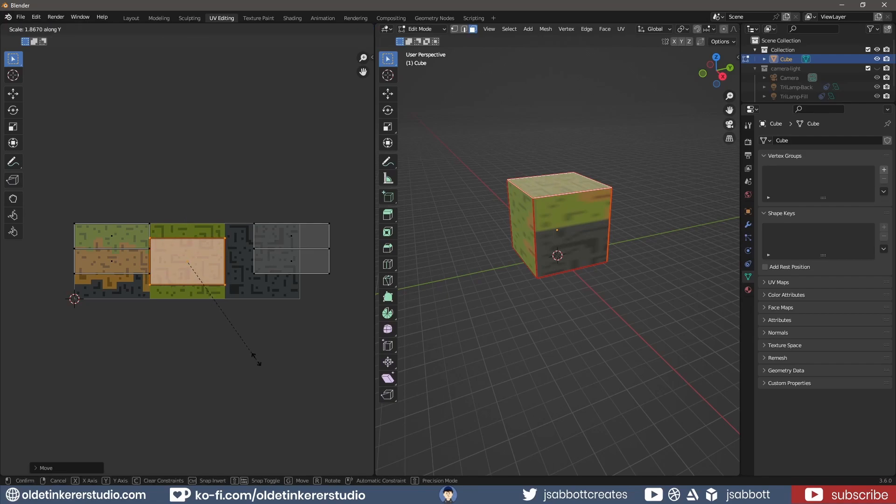
left_click(467, 319)
Move the bottom face's UV island along X onto the stone tile and scale it along Y to fill the tile
left_click_drag(508, 246, 516, 296)
left_click(642, 315)
left_click_drag(525, 372, 543, 252)
left_click(530, 258)
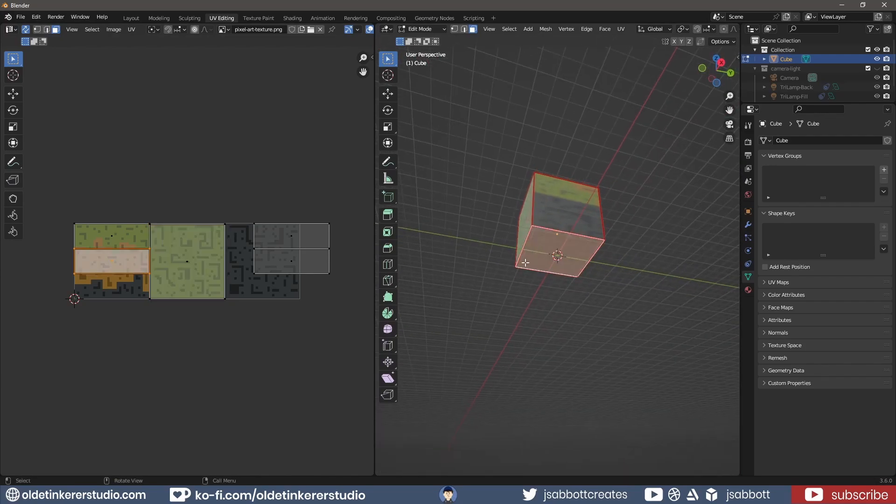
left_click(314, 263)
key("g")
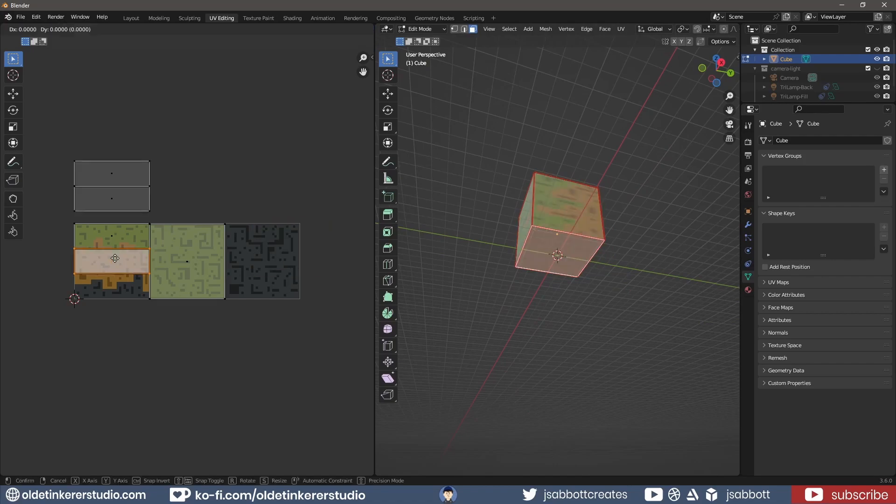
key("x")
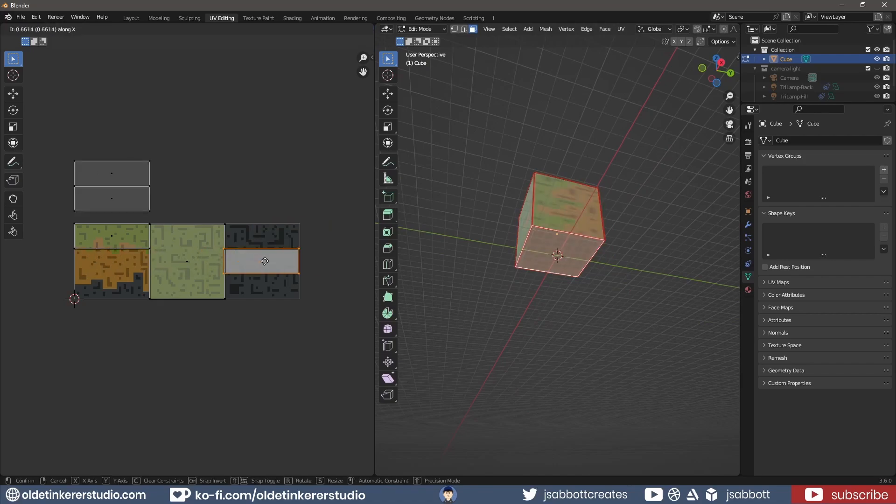
left_click(269, 261)
key("s")
key("y")
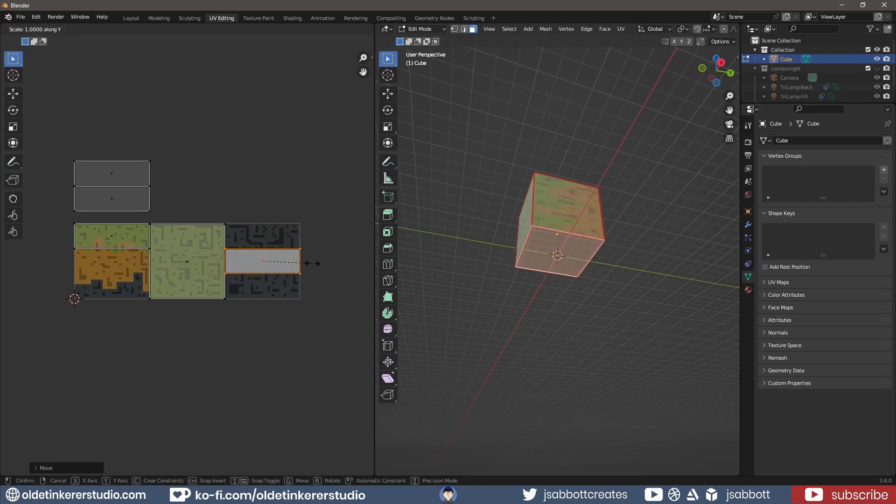
left_click(40, 259)
Move the +Y side face's square UV island onto the ground tile and rotate it by 90 degrees
left_click_drag(553, 314, 534, 269)
left_click(506, 325)
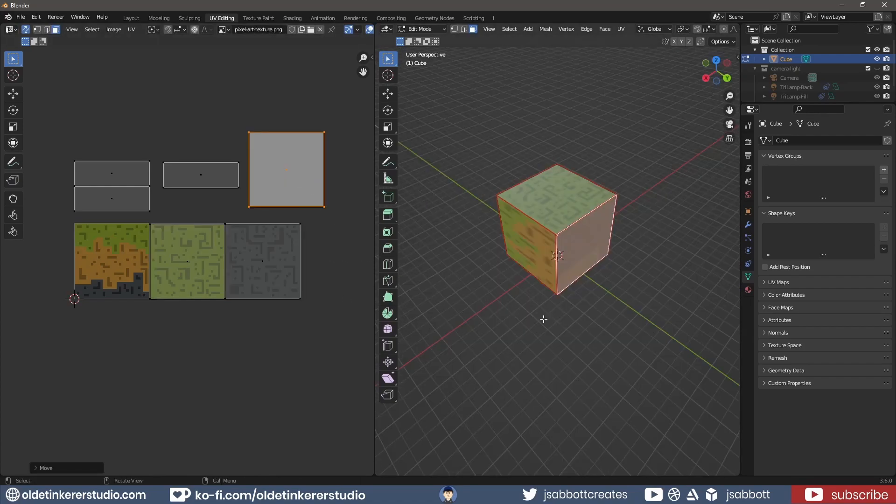
left_click_drag(543, 318, 461, 295)
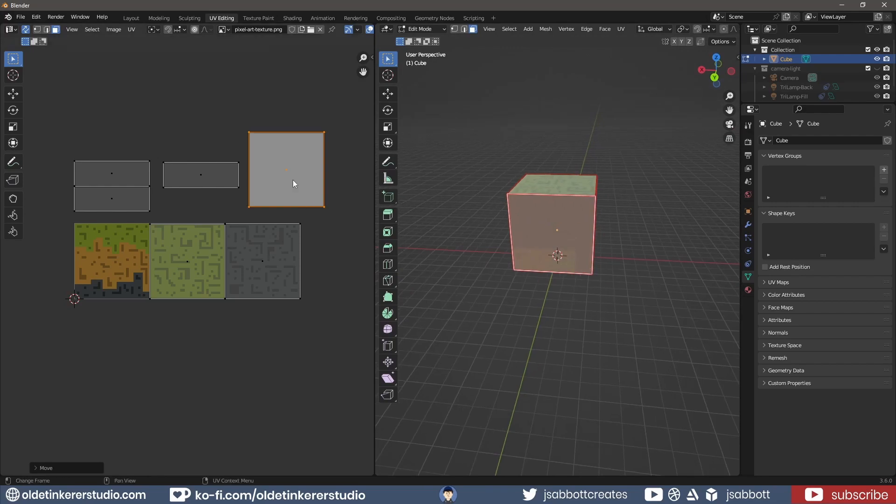
key("g")
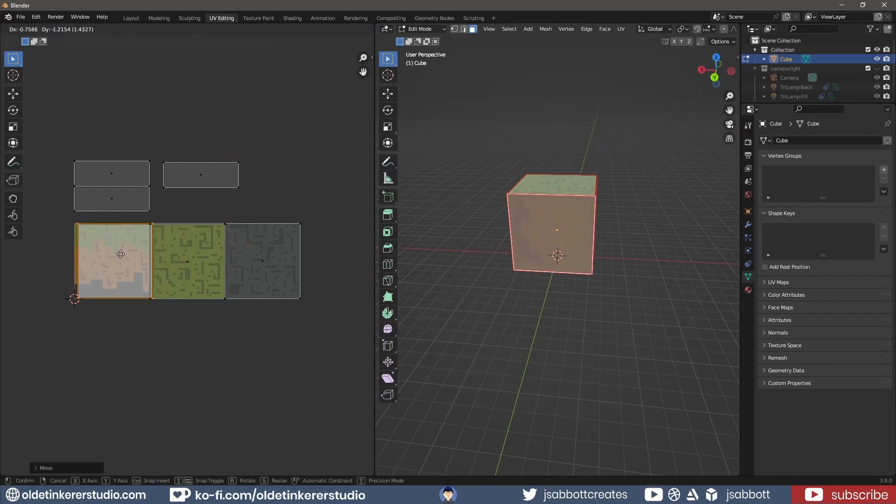
left_click(118, 253)
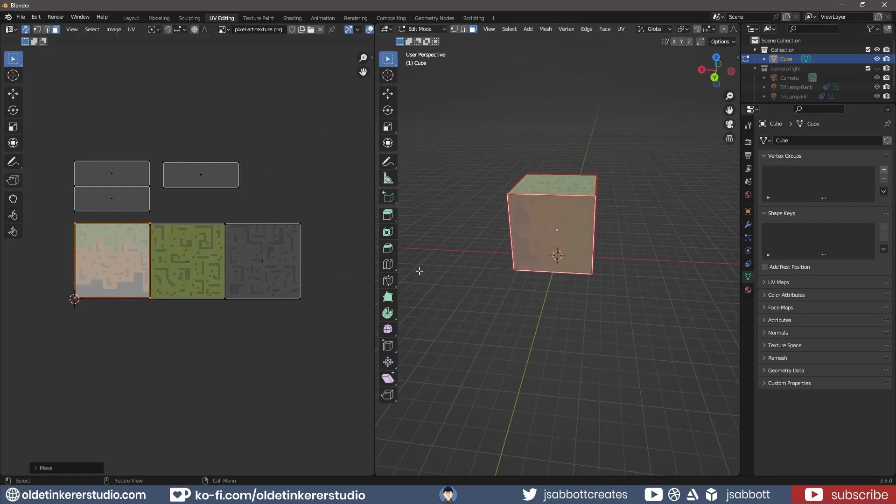
type("r90")
key("Return")
left_click(570, 340)
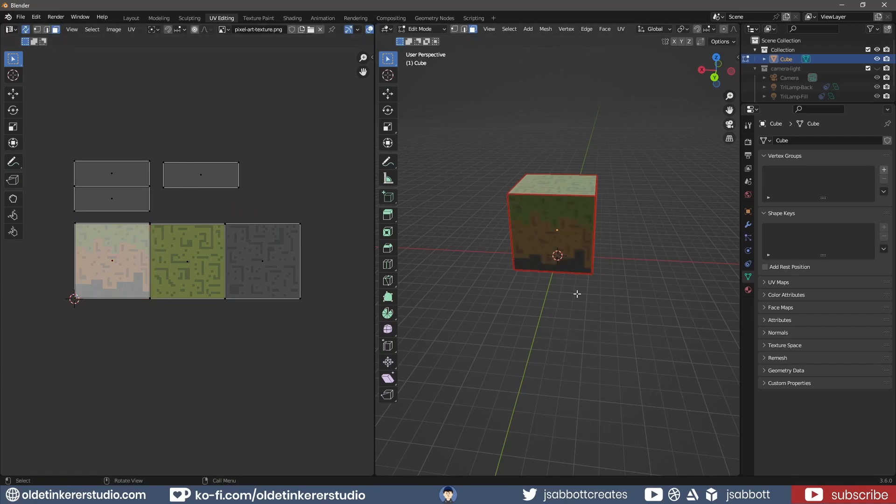
Move the -X side face's UV island along Y onto the ground tile and scale it along Y to fill the tile
left_click(543, 233)
key("g")
key("y")
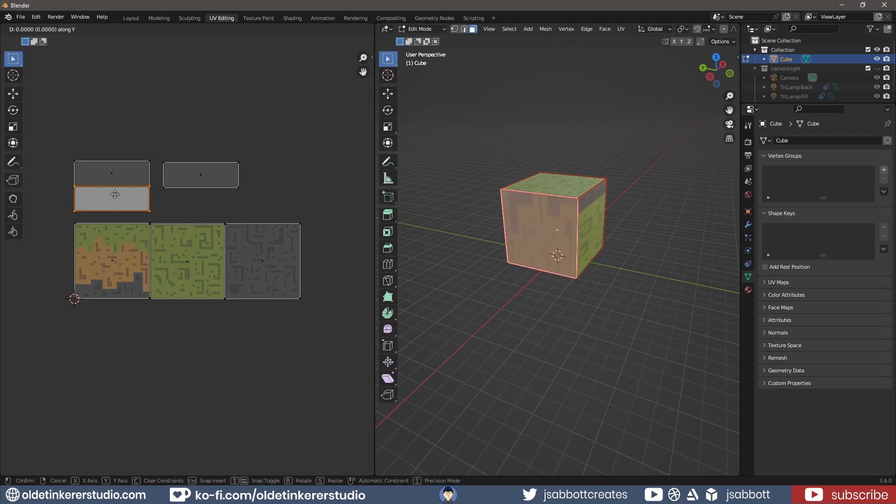
left_click(115, 255)
key("s")
key("y")
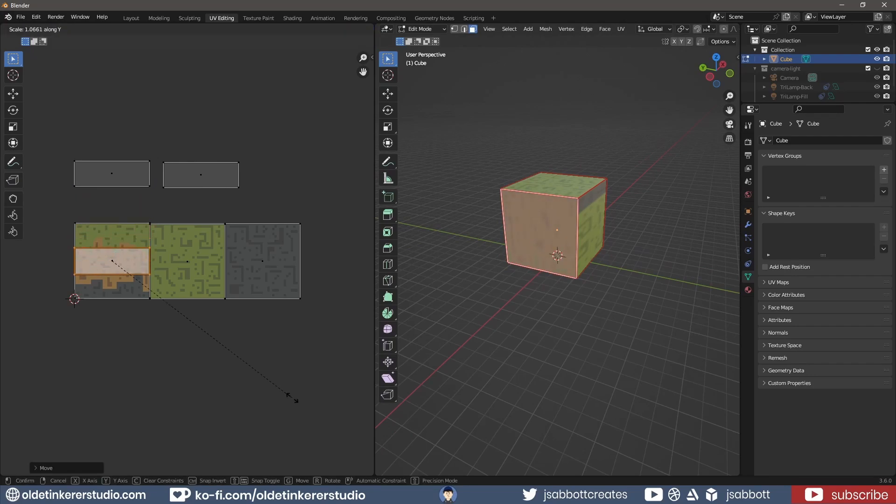
left_click(333, 54)
Rotate the -X side face's UV island so the grass runs along the cube's upper edge
key("r")
left_click(247, 71)
left_click(555, 333)
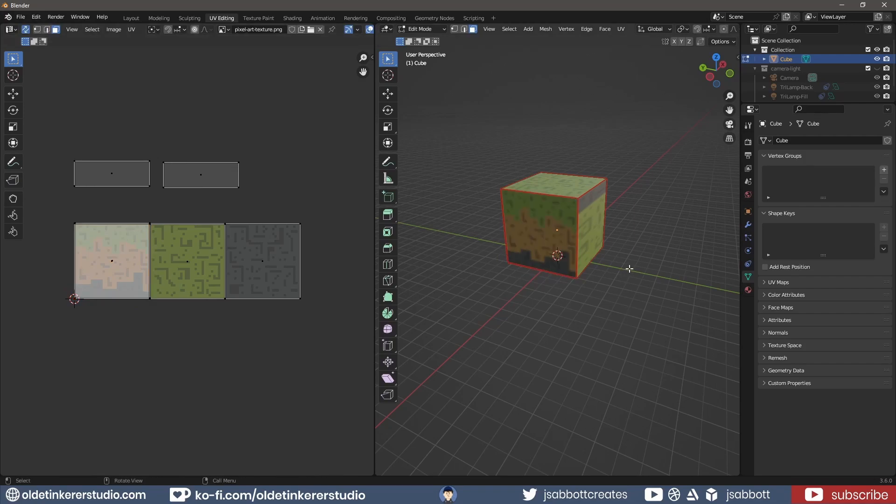
Select the cube's -Y side face and move its UV island onto the middle of the ground tile
left_click_drag(630, 269, 517, 274)
left_click(522, 252)
key("g")
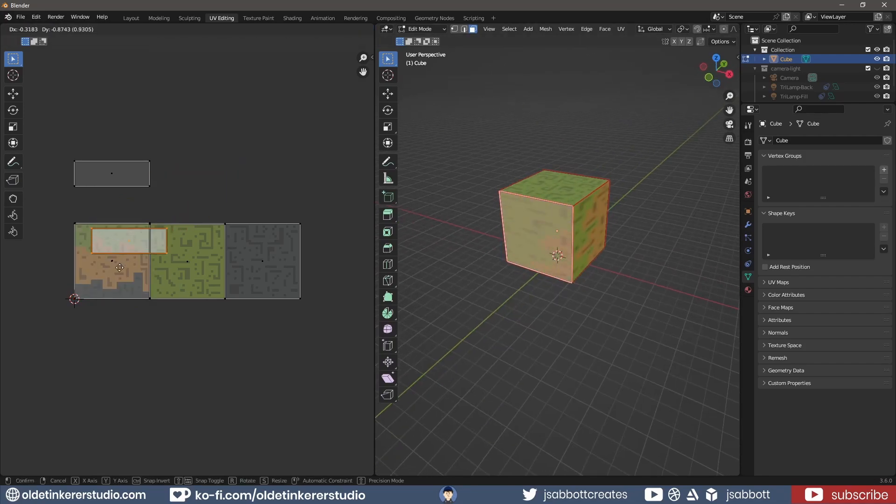
left_click(105, 287)
key("s")
key("y")
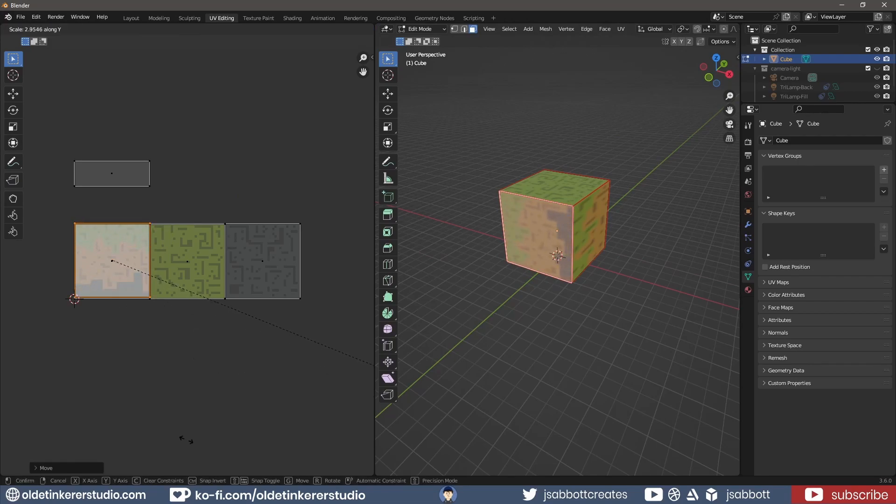
key("Escape")
Scale the -Y side face's UV island along Y to fill the ground tile and rotate it by -90 degrees
key("s")
key("y")
left_click(168, 415)
type("r")
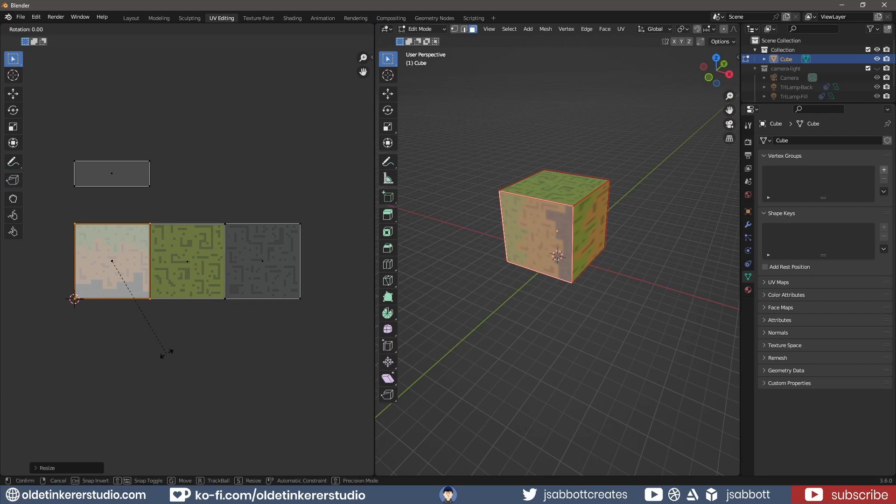
type("-90")
key("Return")
left_click(591, 320)
Move the +X side face's UV island along Y onto the ground tile and scale it along Y to fill the tile
key("a")
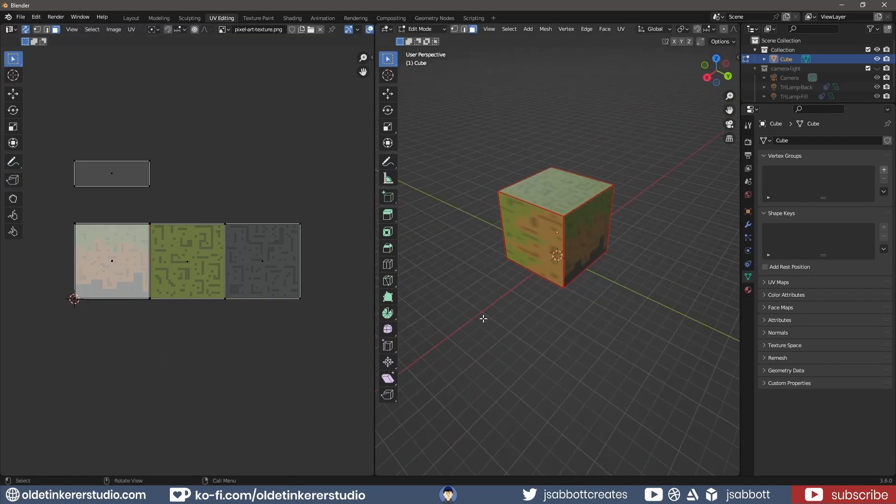
key("g")
key("y")
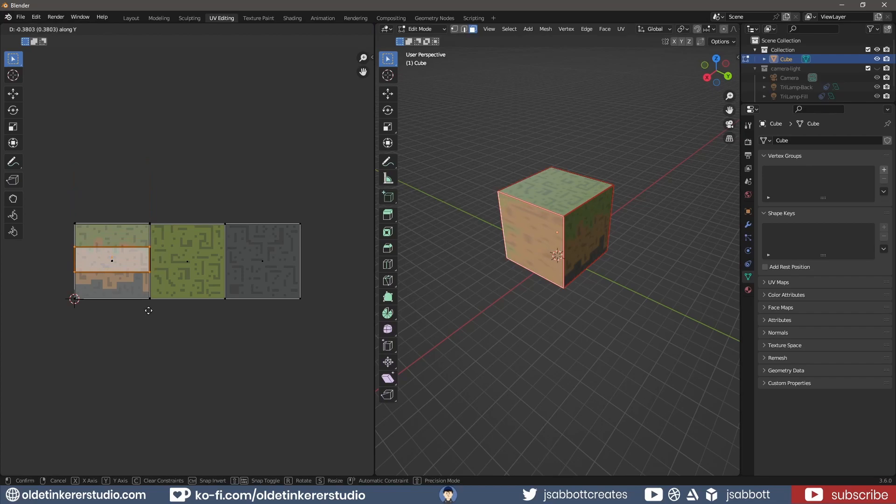
left_click(148, 326)
key("s")
key("y")
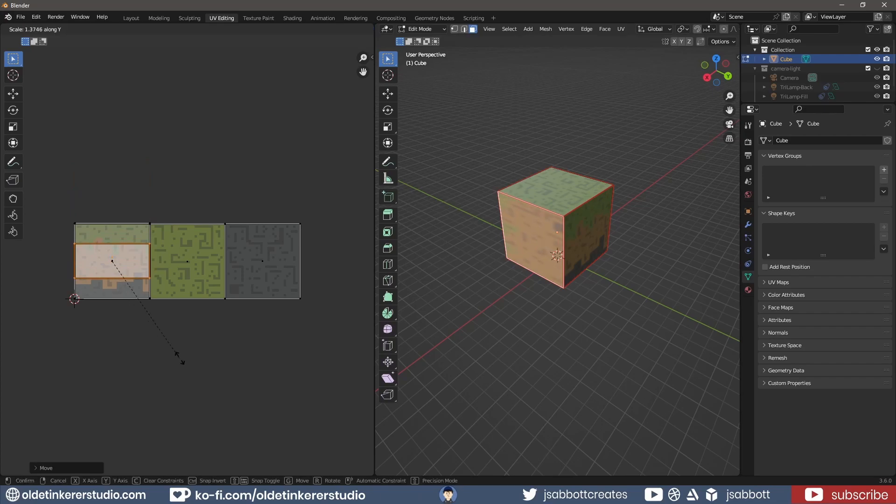
left_click(294, 431)
Rotate the +X side face's UV island by 90 degrees and inspect the cube's textured sides
type("r")
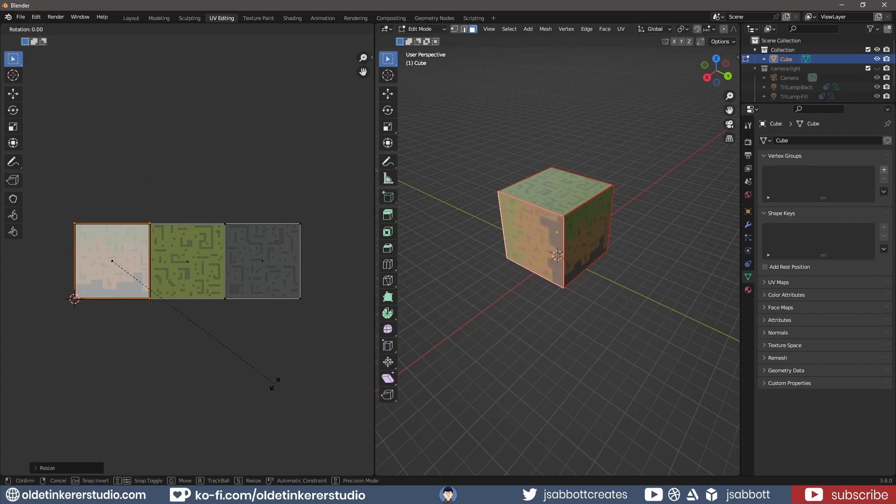
type("90")
key("Return")
left_click(600, 322)
left_click_drag(600, 322, 444, 324)
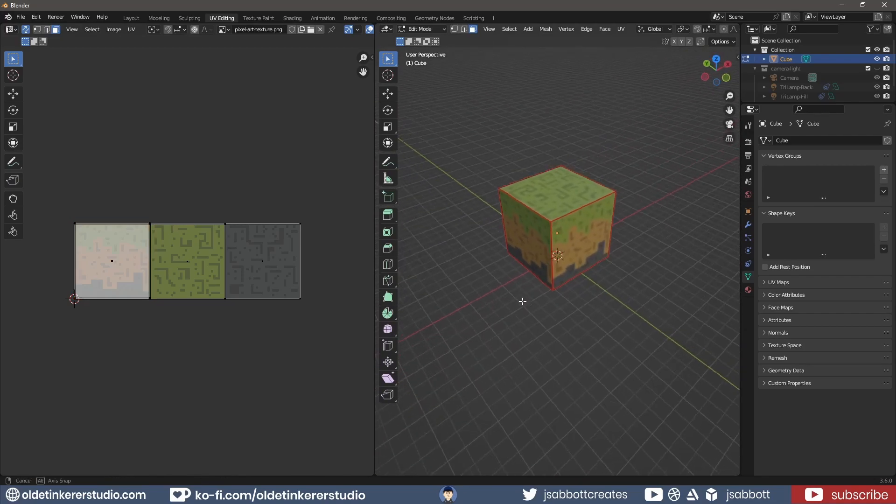